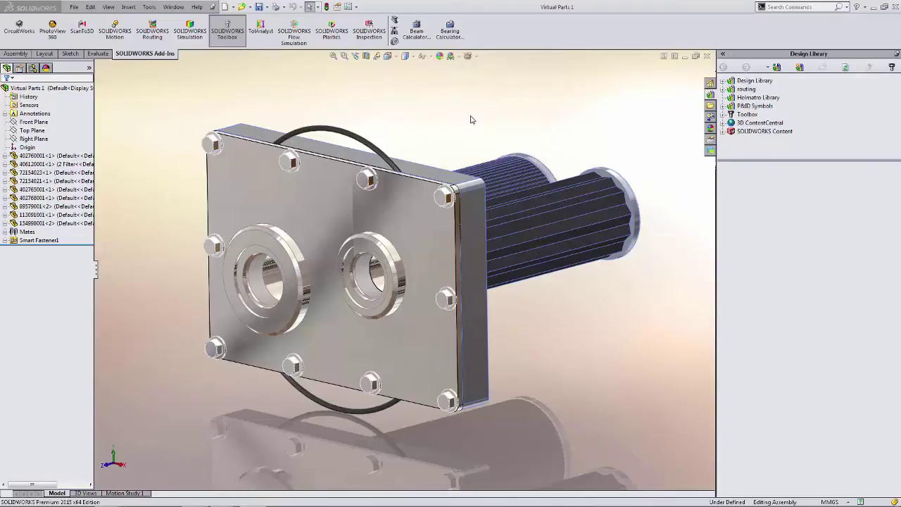
- Turn the assembly toward its front plate and hide the plate to reveal the interior
middle_drag(465, 119, 462, 131)
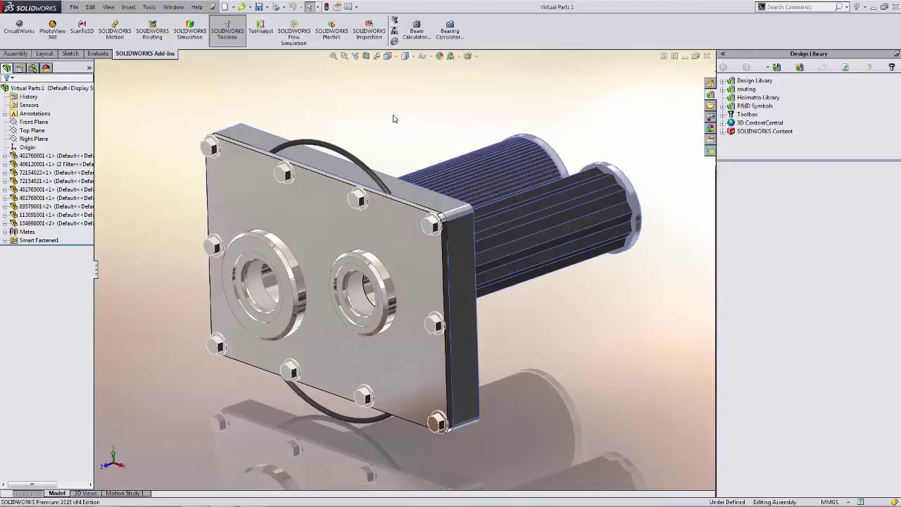
middle_drag(394, 119, 357, 135)
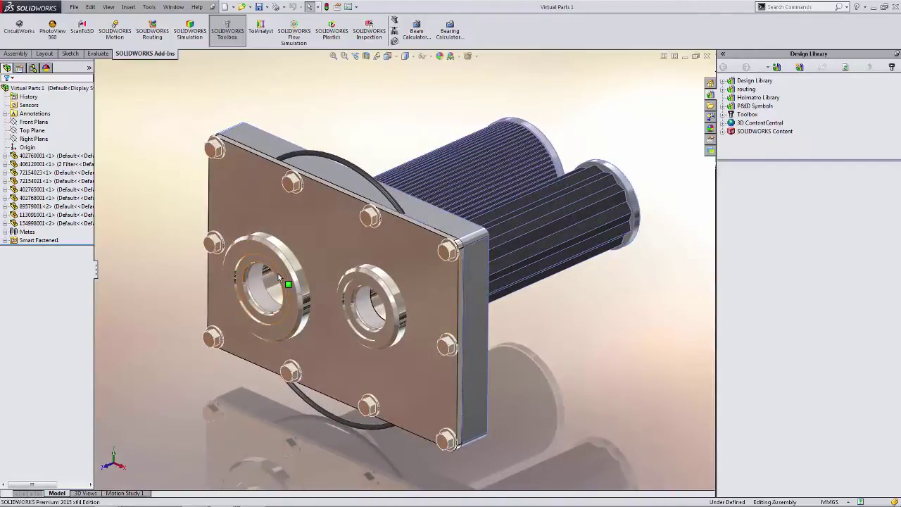
key(Tab)
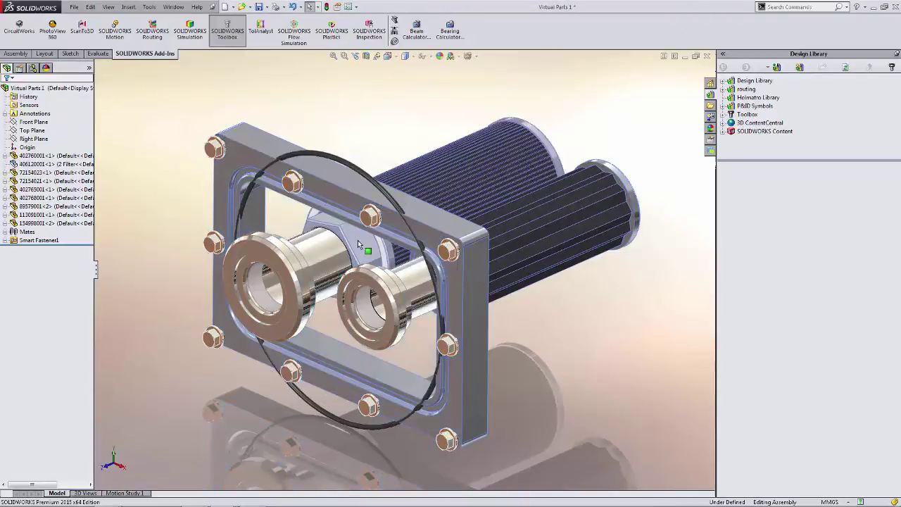
middle_drag(358, 240, 434, 354)
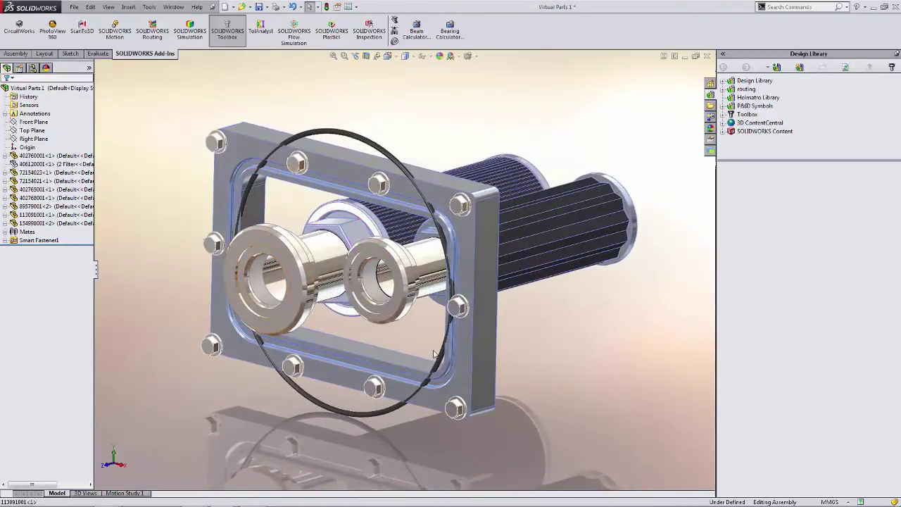
right_click(340, 137)
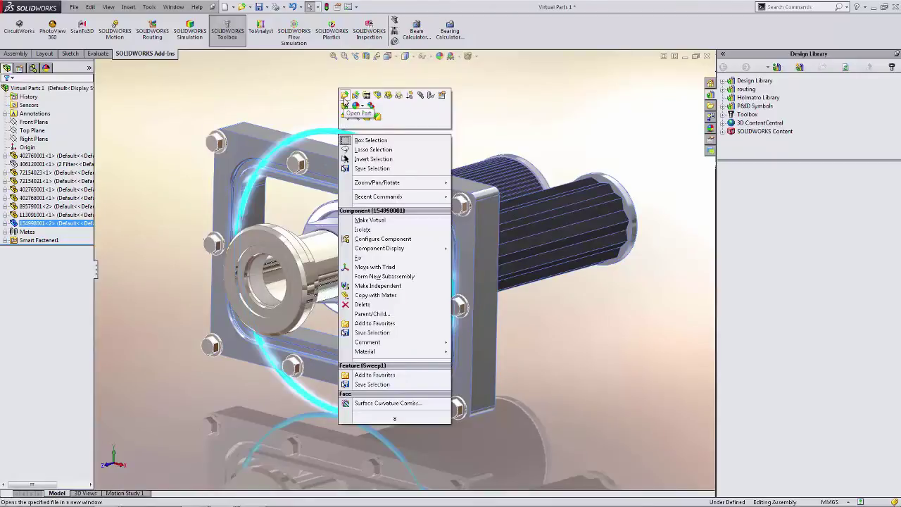
click(345, 103)
middle_drag(392, 221, 404, 189)
click(173, 6)
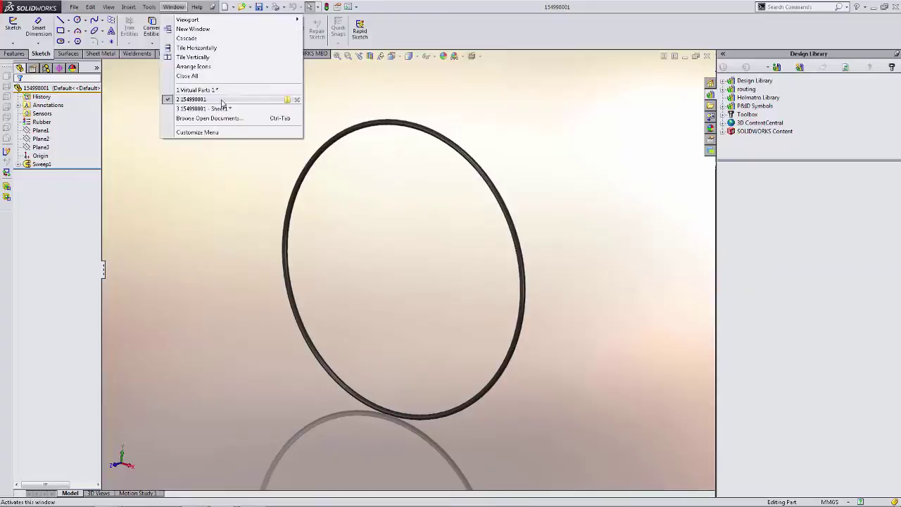
click(212, 108)
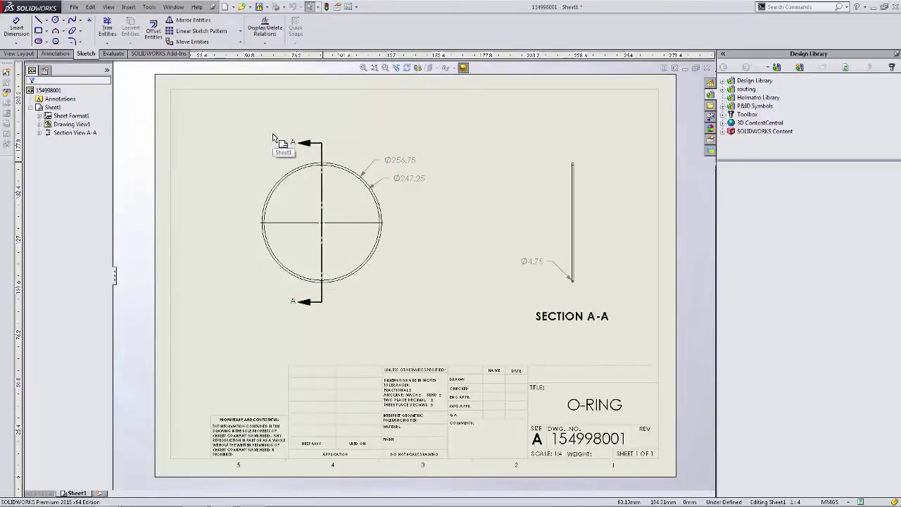
click(173, 7)
click(197, 80)
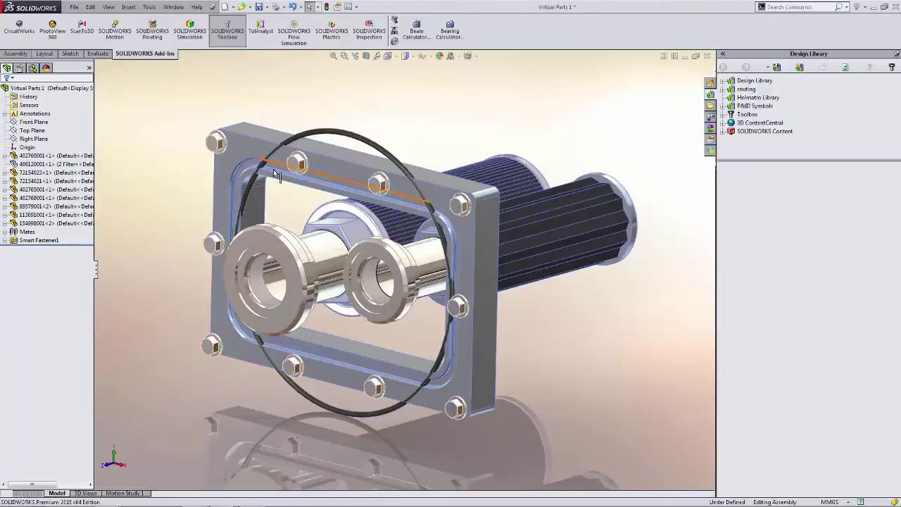
- Make the O-ring component virtual, breaking its link to the external file
mouse_move(276, 172)
middle_down()
mouse_move(211, 176)
mouse_move(260, 169)
middle_up()
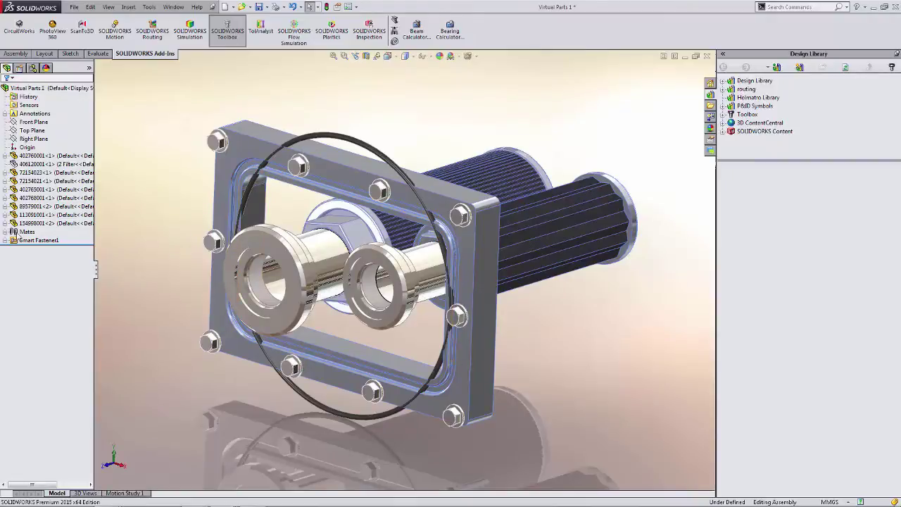
right_click(39, 223)
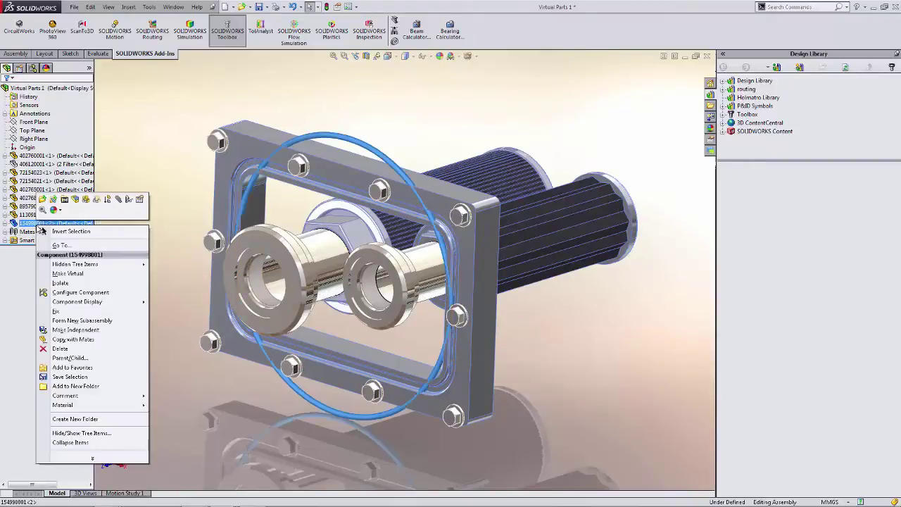
click(69, 273)
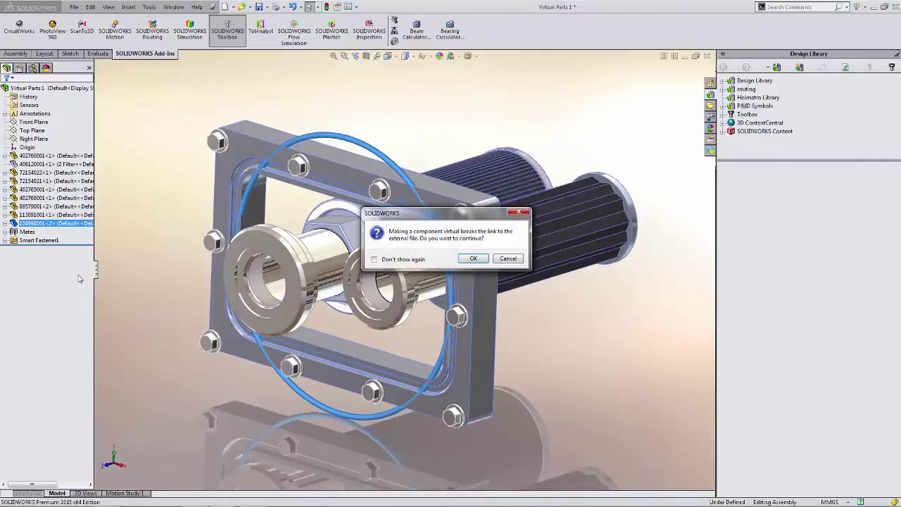
click(473, 259)
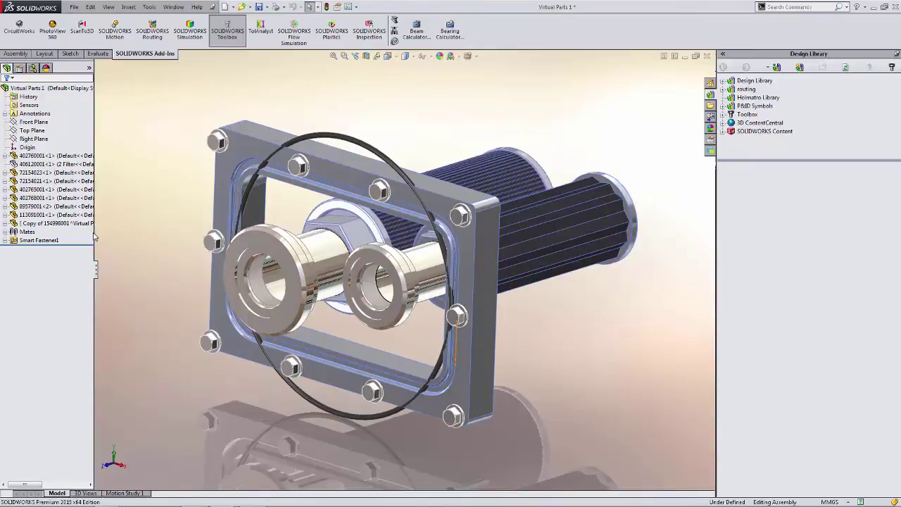
- Rename the virtual O-ring from 'Copy of…' to 'round oring 154998001'
drag(95, 238, 150, 239)
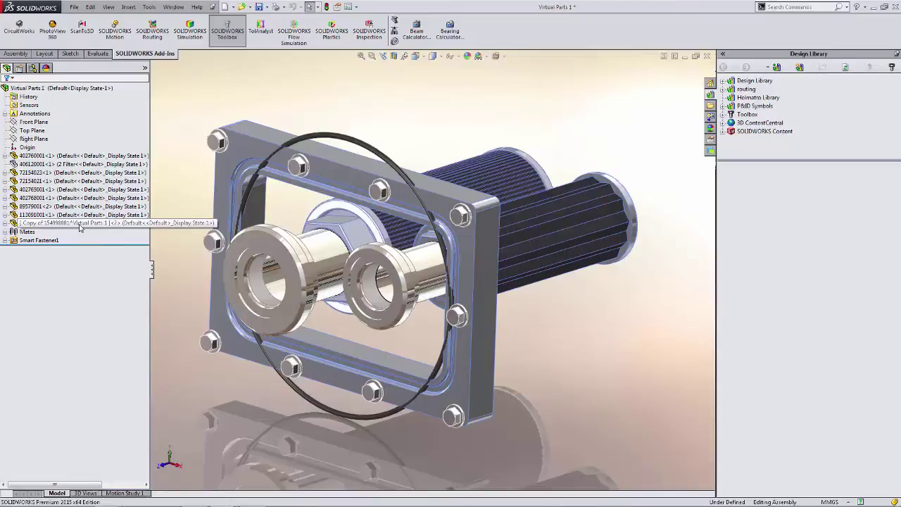
click(80, 225)
click(80, 226)
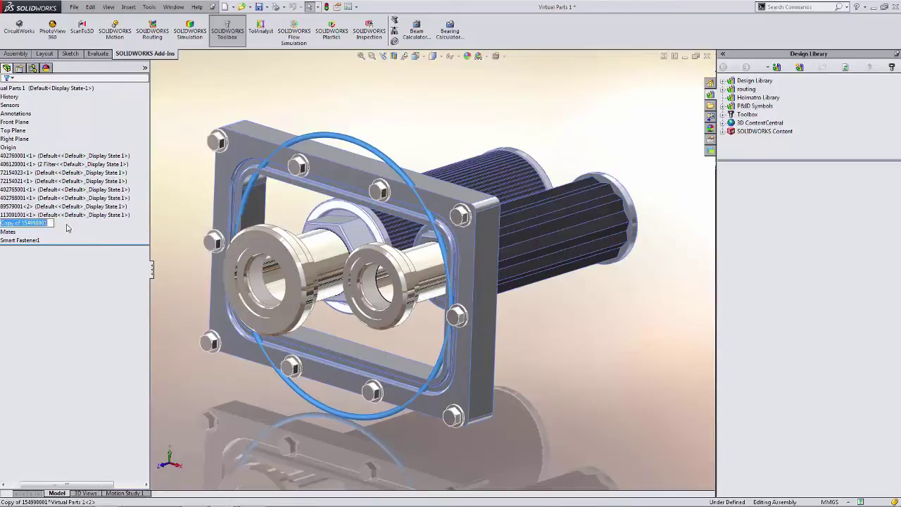
key(End)
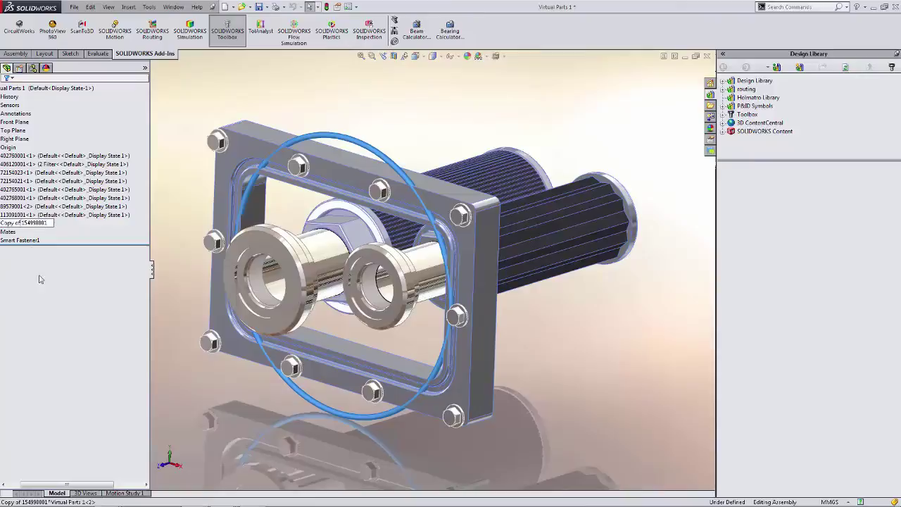
key(Home)
key(Delete)
key(Delete)
key(Delete)
key(Delete)
key(Delete)
key(Delete)
key(Delete)
key(Delete)
text(round or ing)
key(shift+End)
click(181, 221)
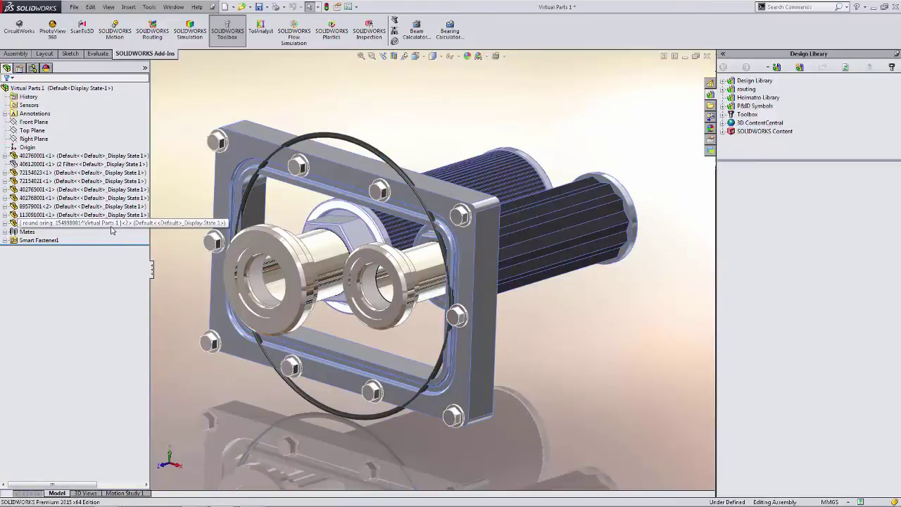
right_click(338, 136)
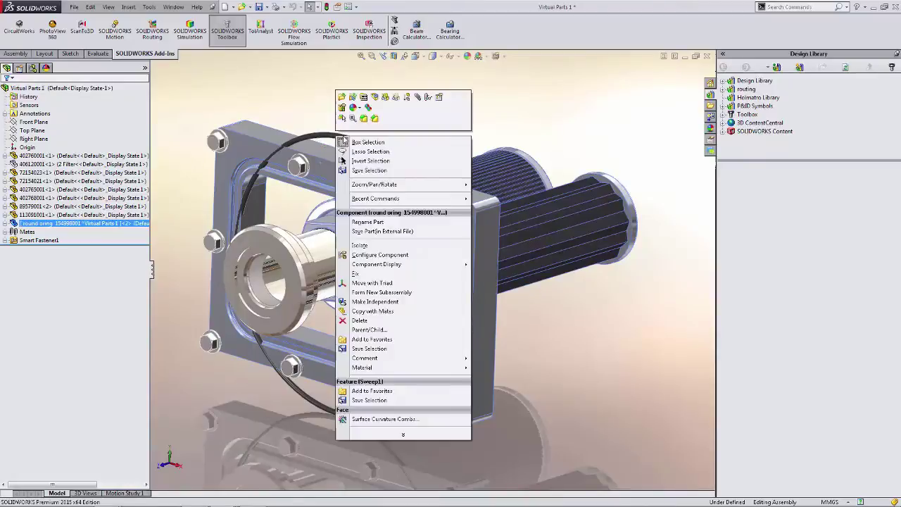
- Edit the round oring part, show Sketch3 and Sketch4 of Sweep1, and open Sketch3
click(376, 97)
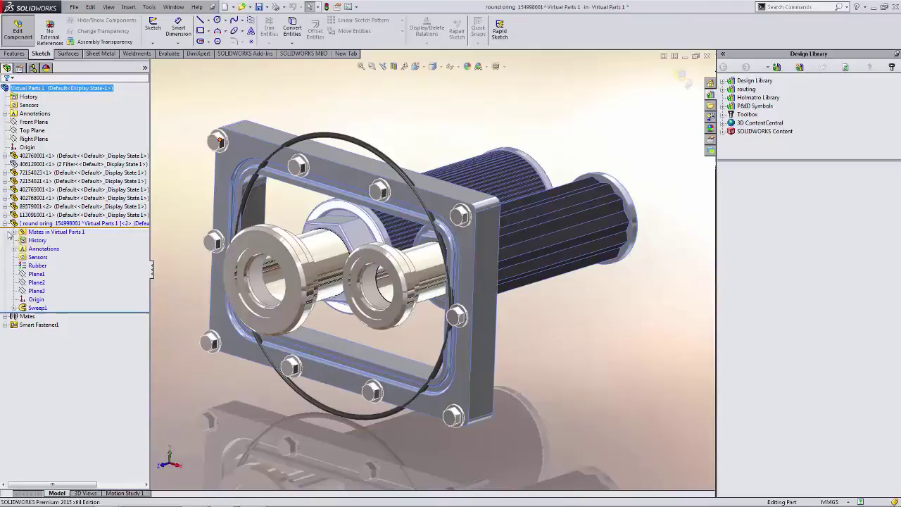
click(15, 308)
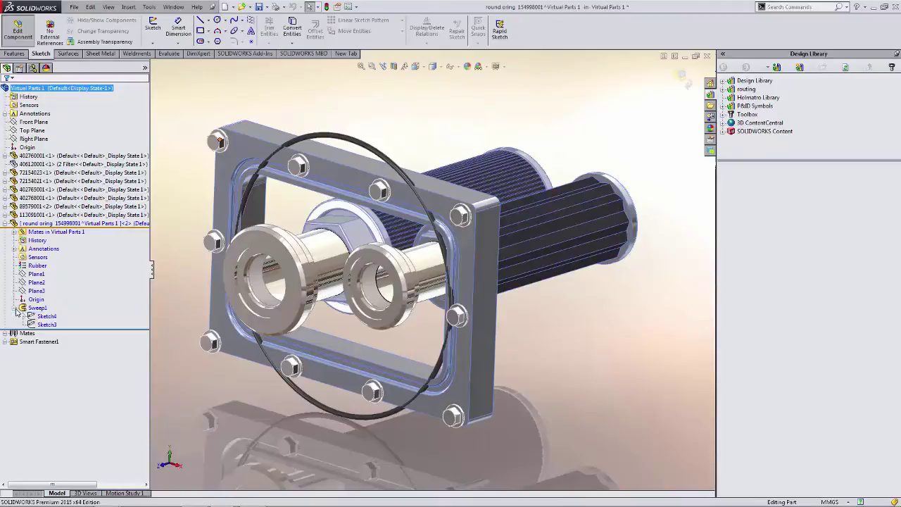
right_click(50, 325)
click(55, 312)
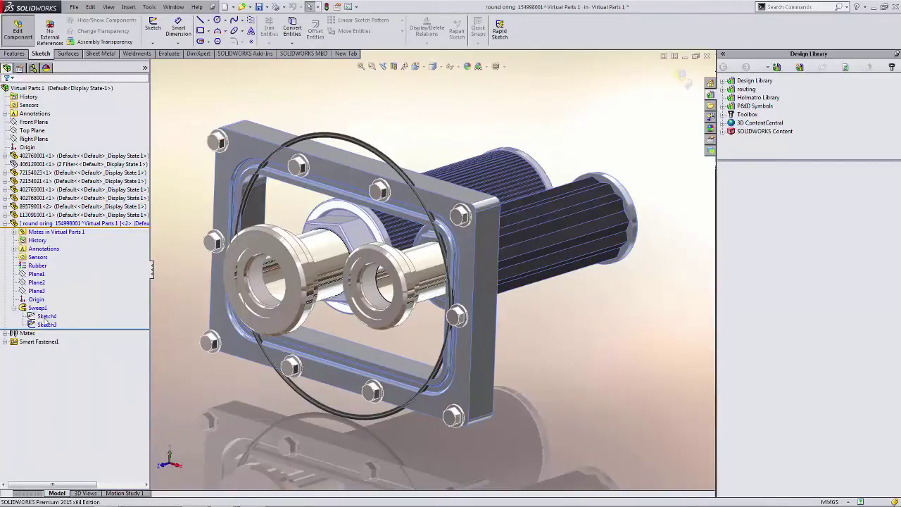
right_click(44, 318)
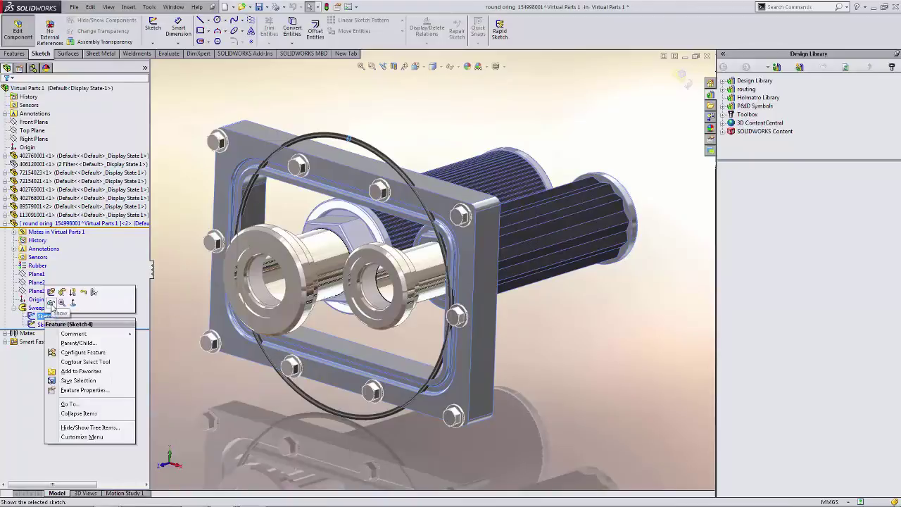
click(51, 304)
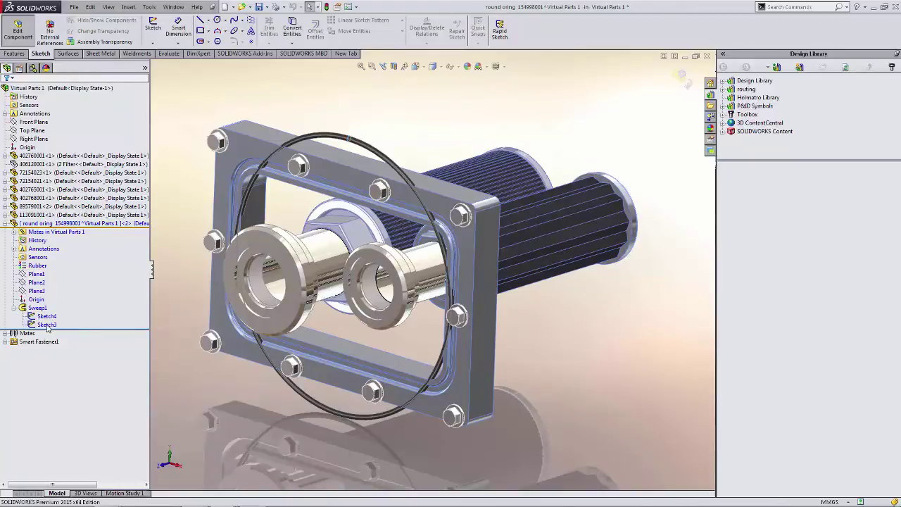
right_click(47, 326)
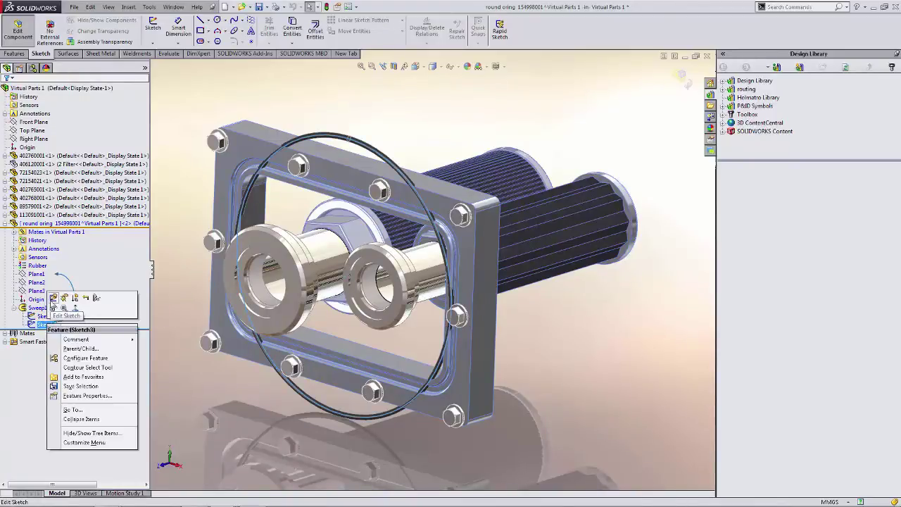
click(53, 298)
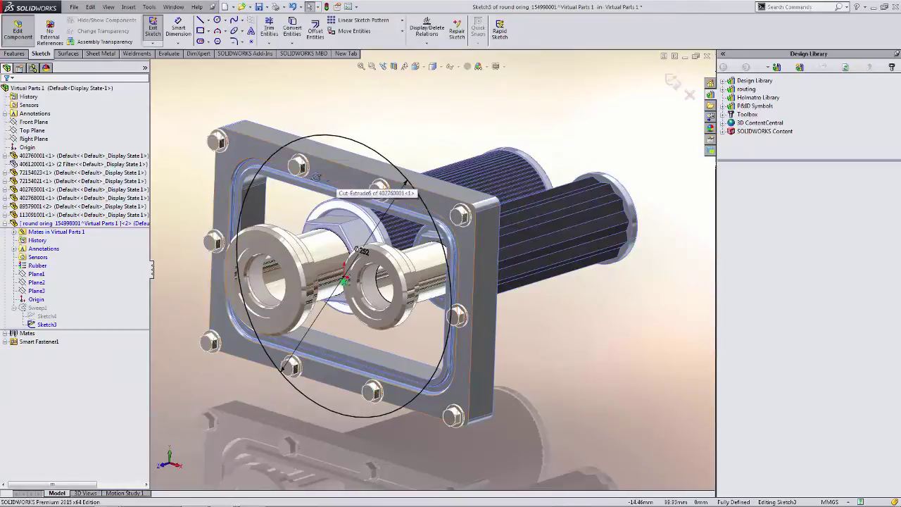
- Offset the frame groove's tangent edge chain into the sketch by 3.00 mm
mouse_move(338, 173)
middle_down()
mouse_move(394, 179)
mouse_move(317, 189)
middle_up()
scroll(311, 193, up, 3)
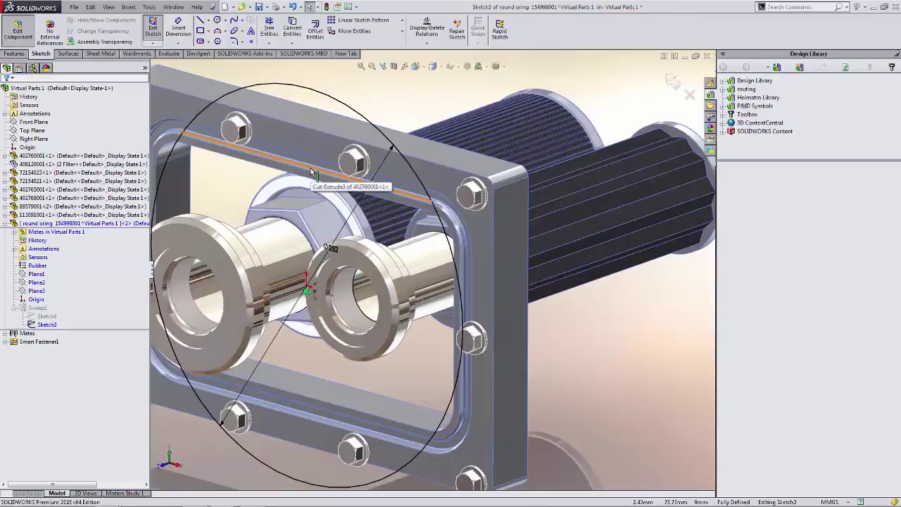
right_click(315, 173)
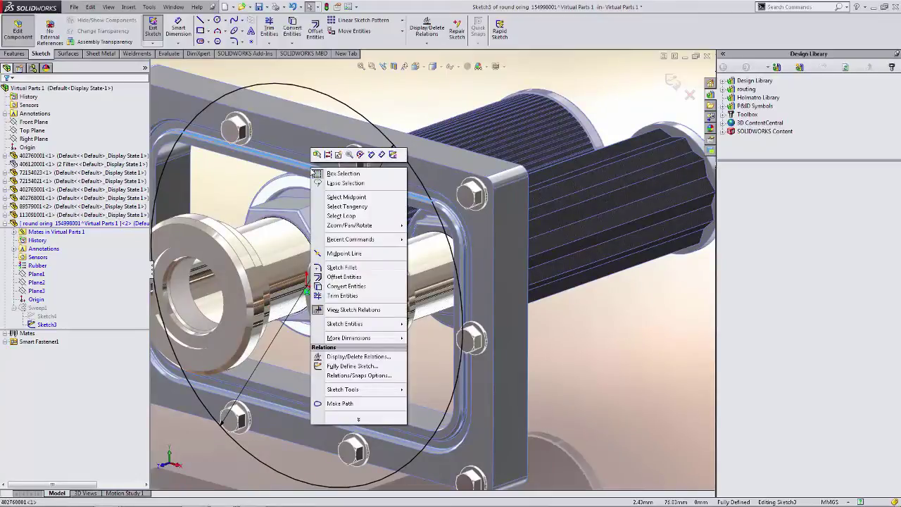
click(336, 212)
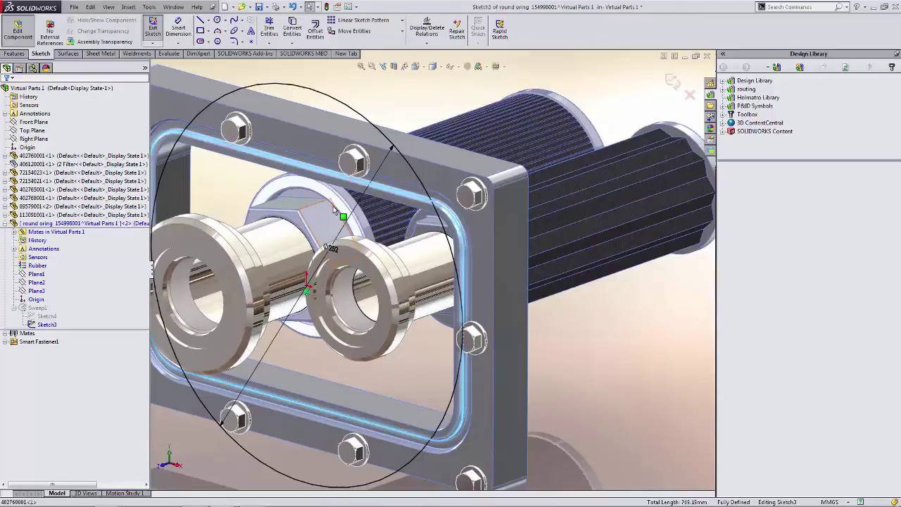
key(s)
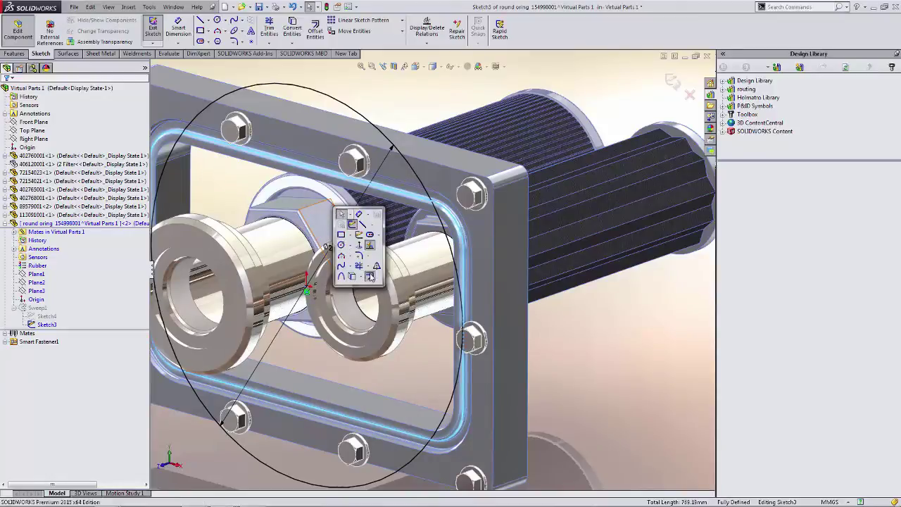
click(352, 277)
text(3)
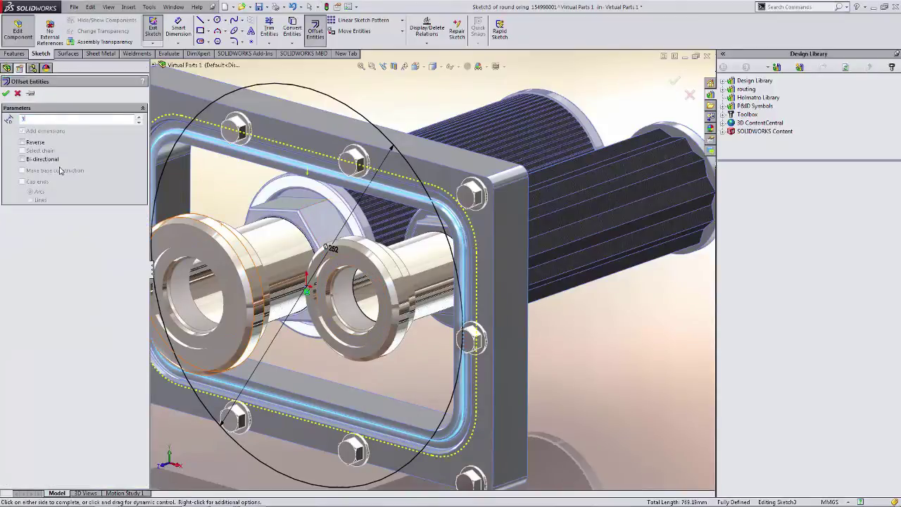
key(Return)
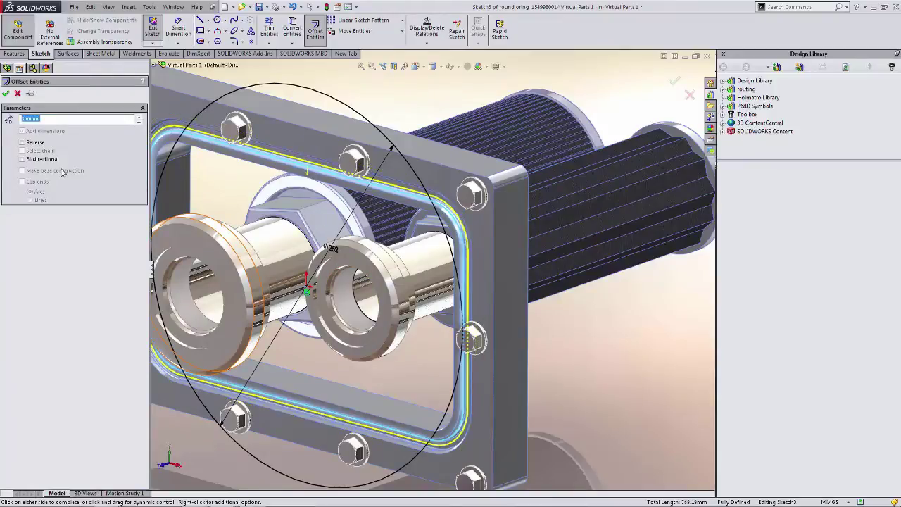
- Confirm the offset and replace the sweep's circular path with the rectangular offset loop
click(6, 93)
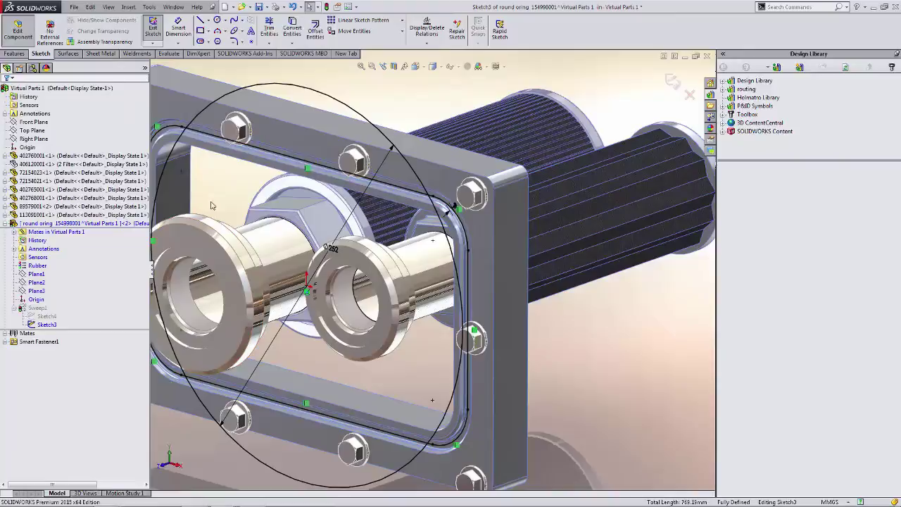
scroll(281, 183, up, 3)
scroll(314, 152, down, 1)
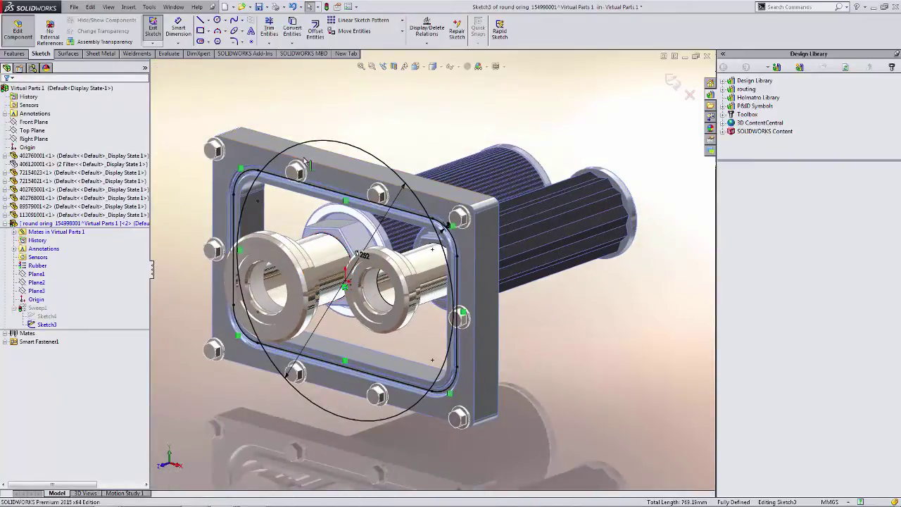
right_click(350, 149)
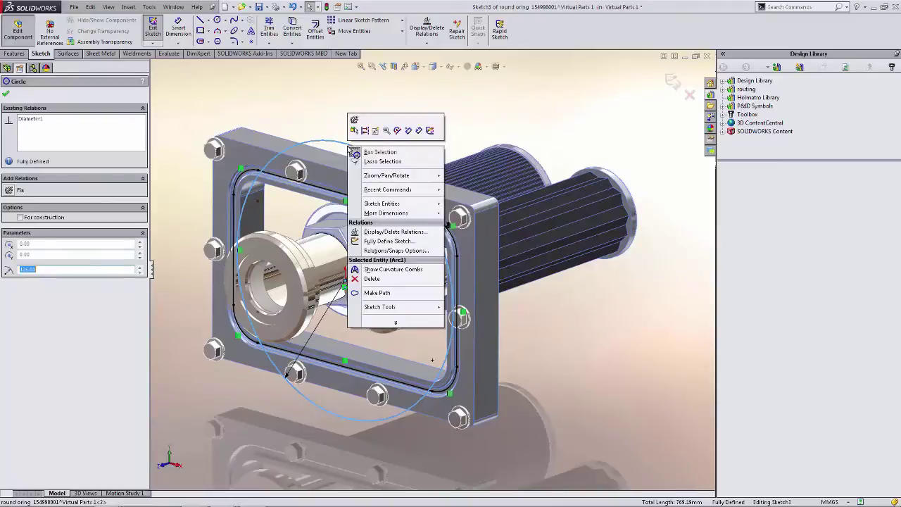
click(396, 131)
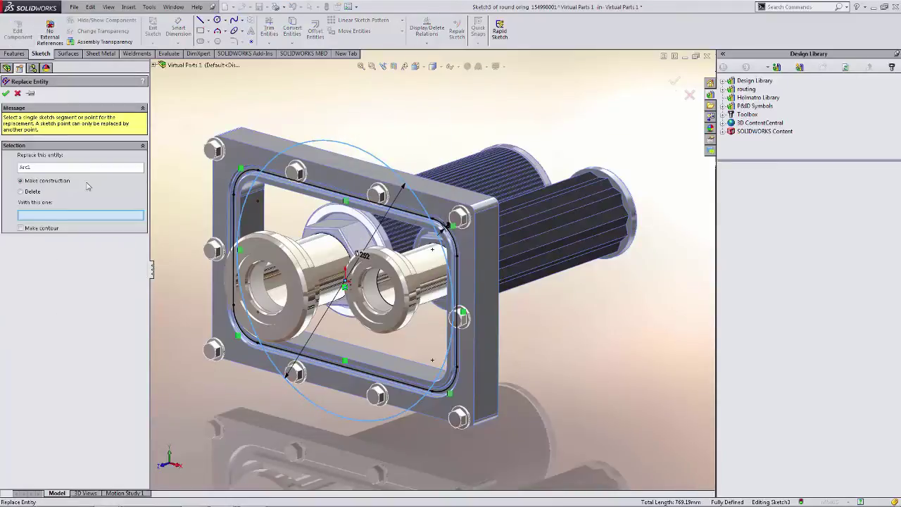
click(320, 190)
key(Return)
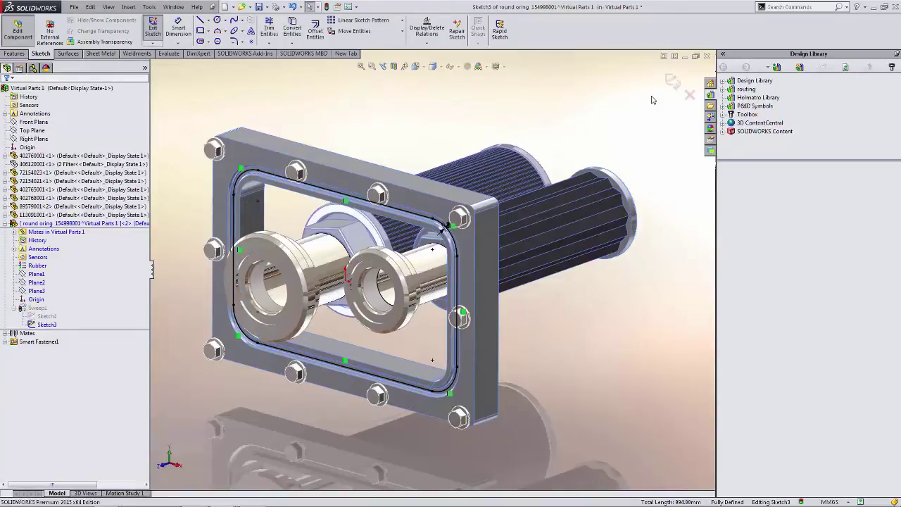
- Exit Sketch3, inspect the reshaped O-ring, and stop editing the part
click(672, 83)
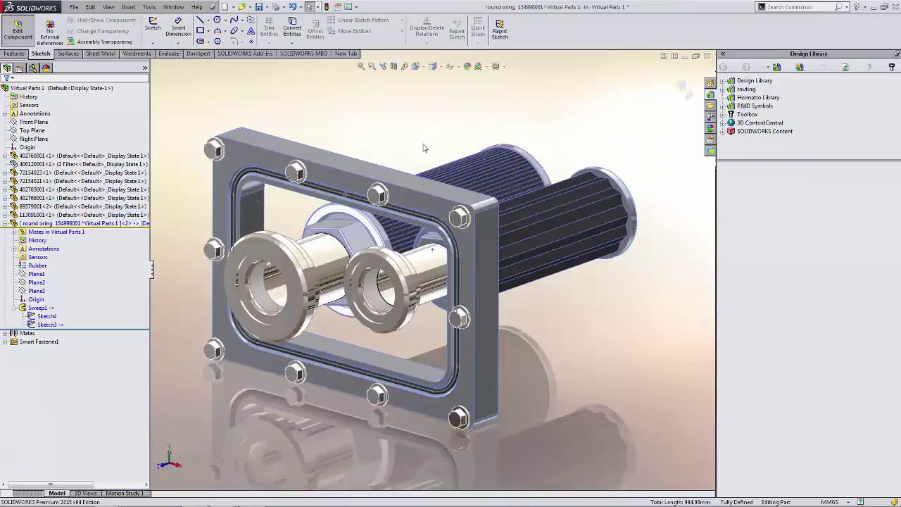
middle_drag(423, 145, 321, 183)
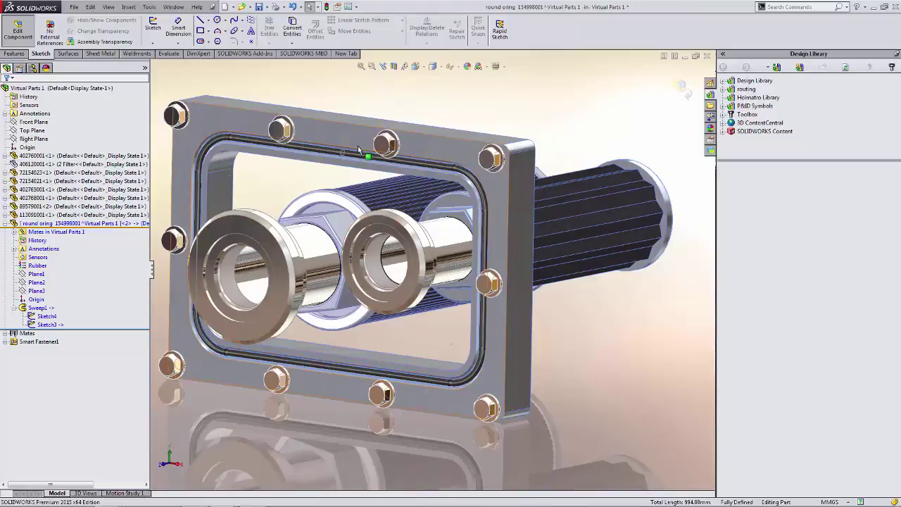
key(f)
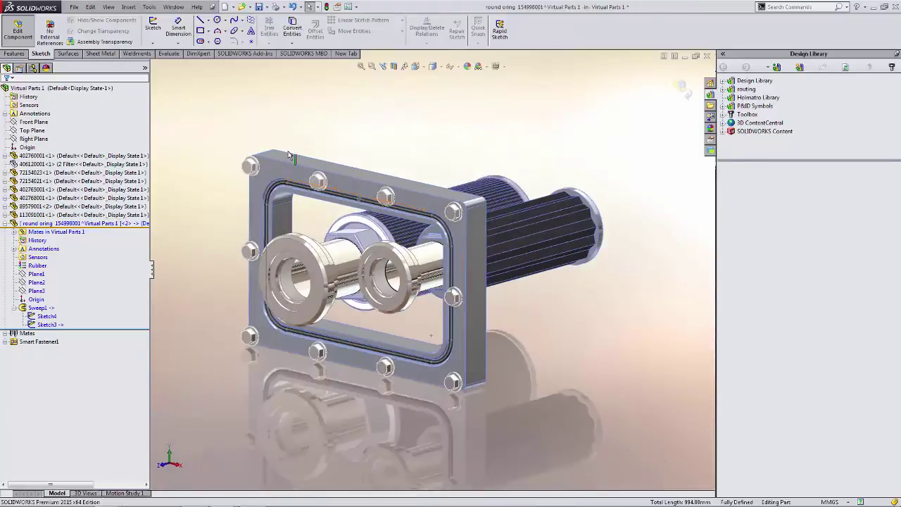
click(678, 87)
key(shift+z)
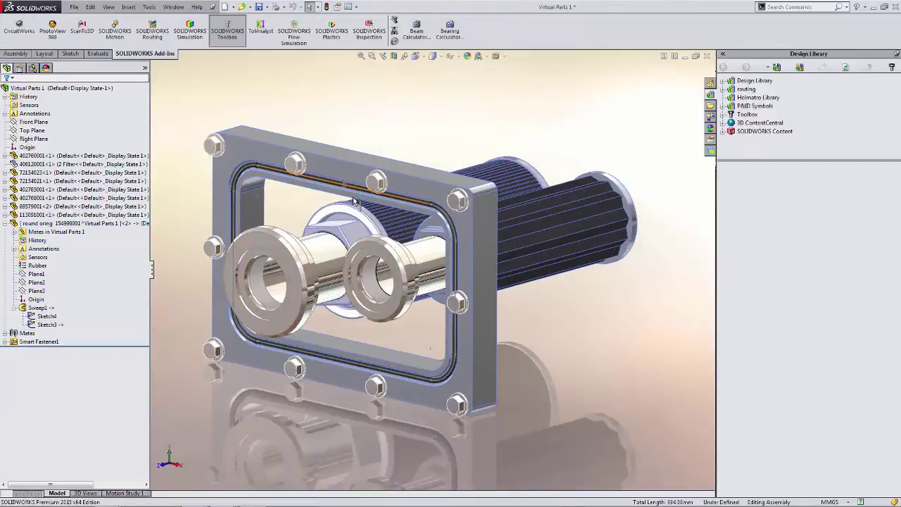
click(175, 9)
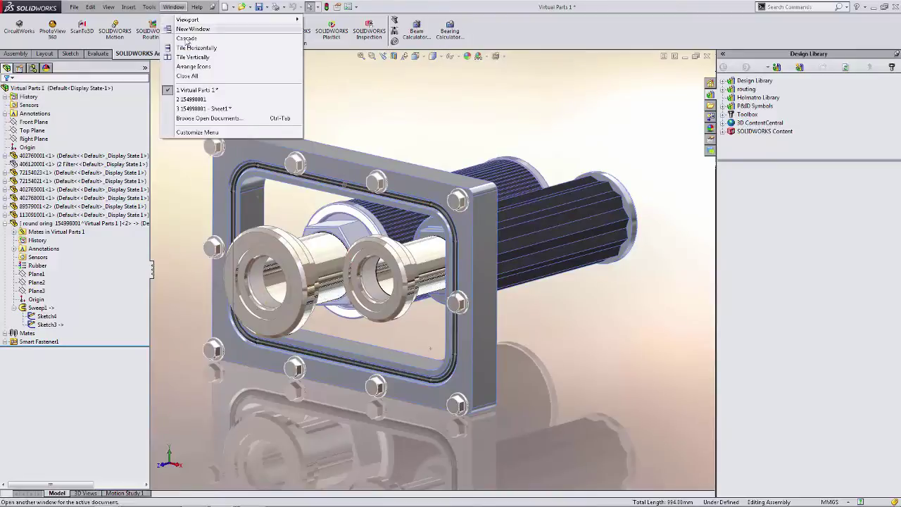
click(204, 100)
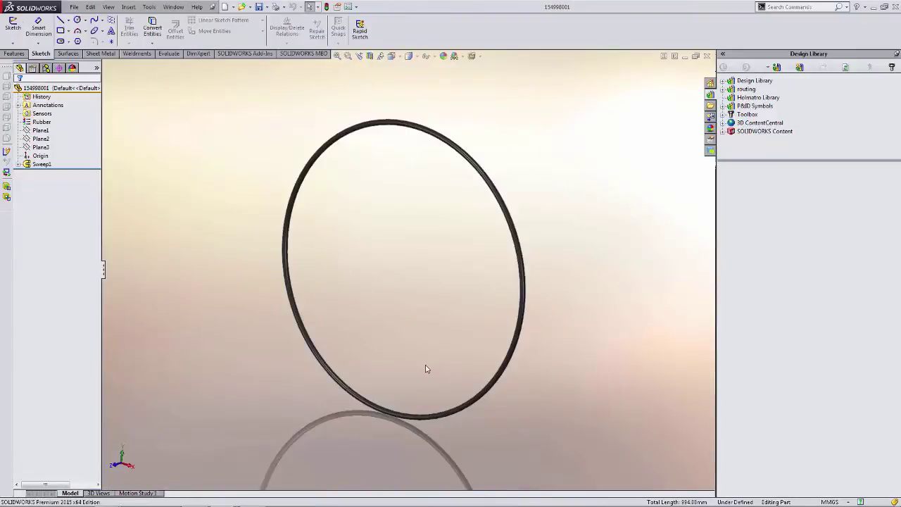
click(174, 7)
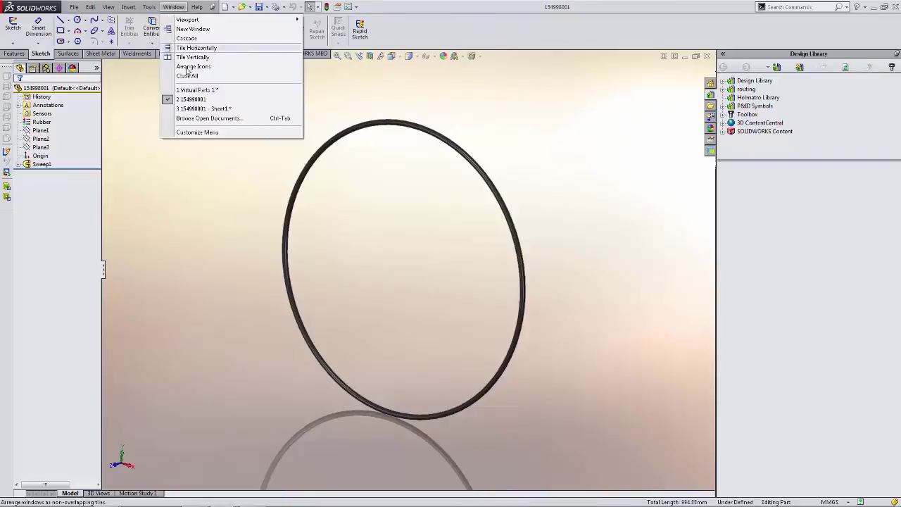
click(202, 111)
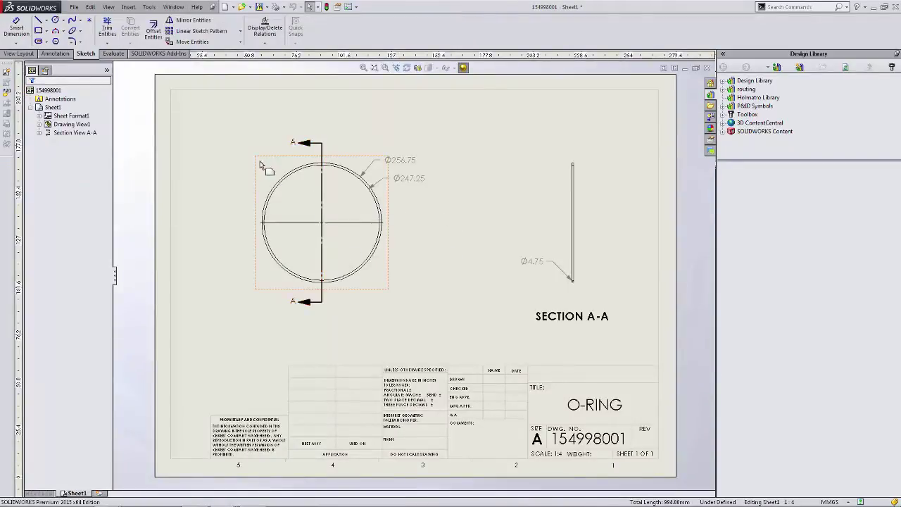
click(174, 7)
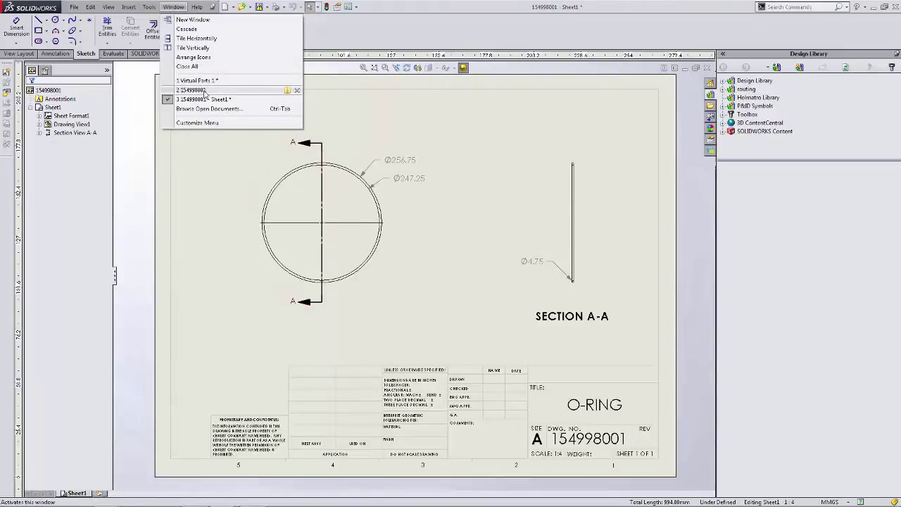
click(191, 91)
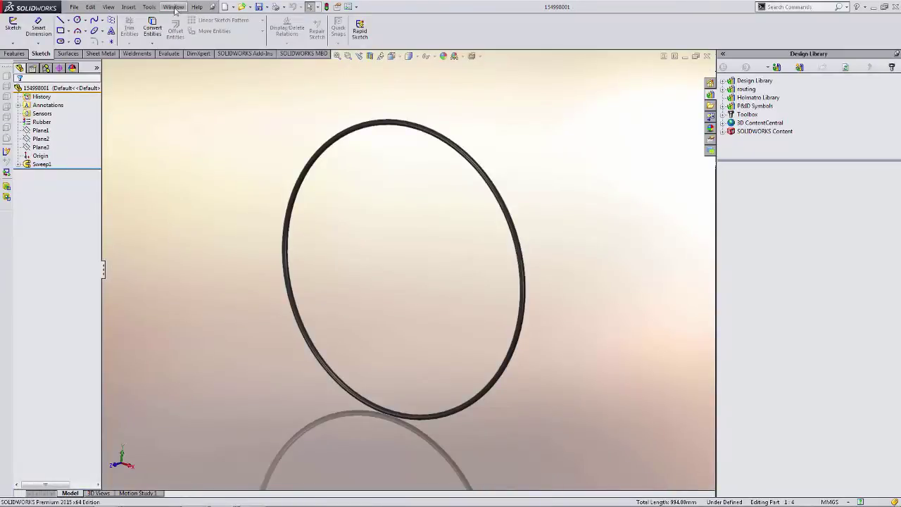
click(174, 7)
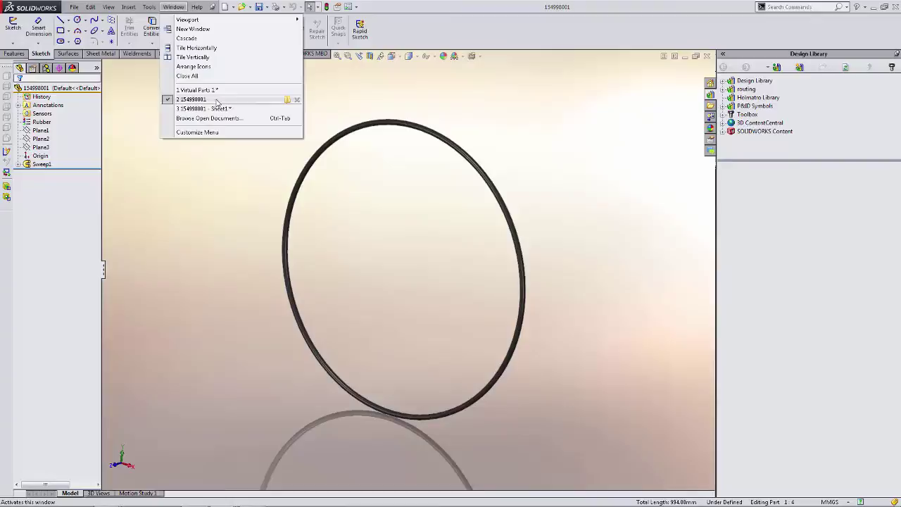
click(218, 96)
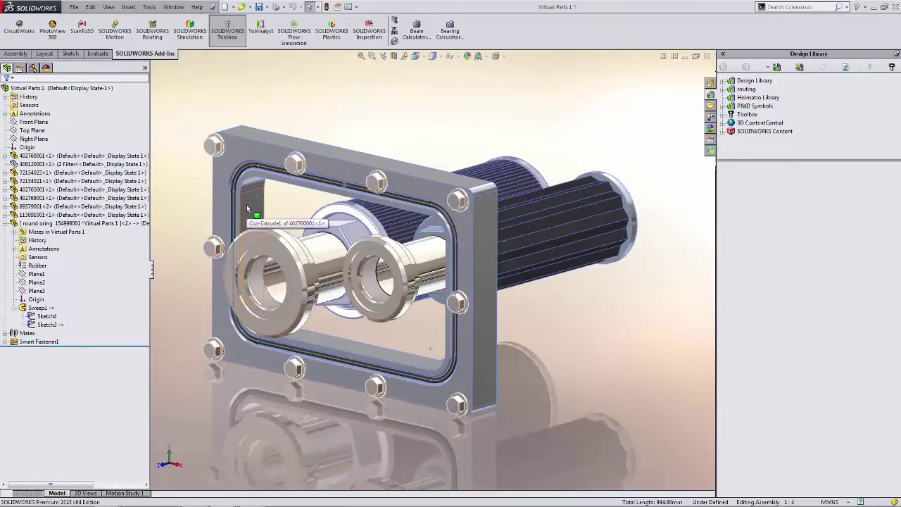
middle_drag(188, 217, 207, 213)
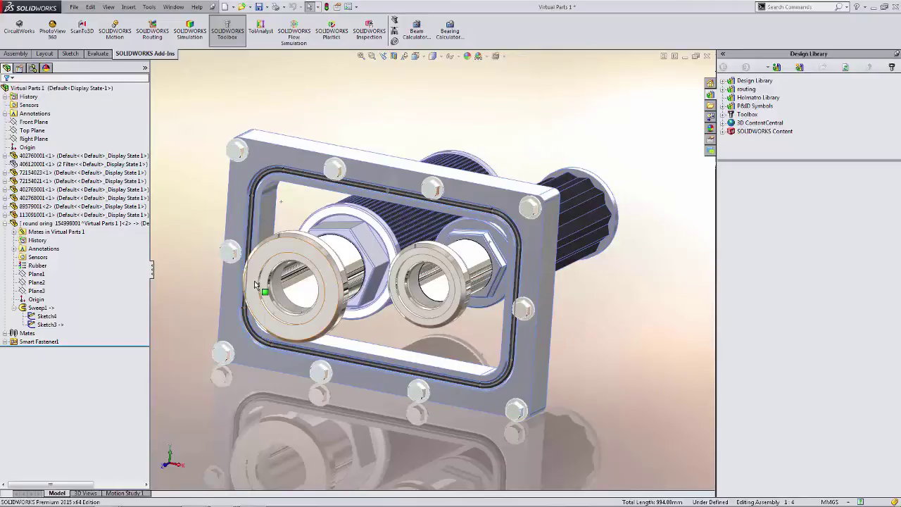
key(Right)
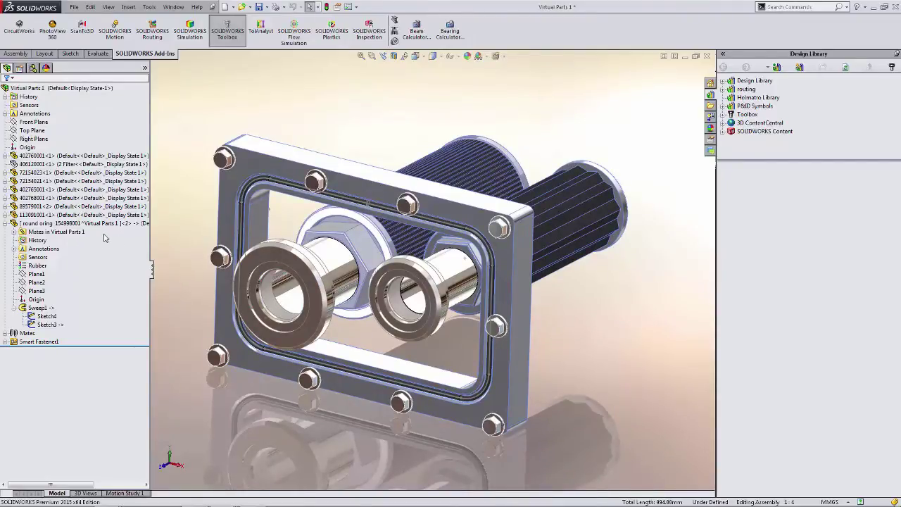
key(Home)
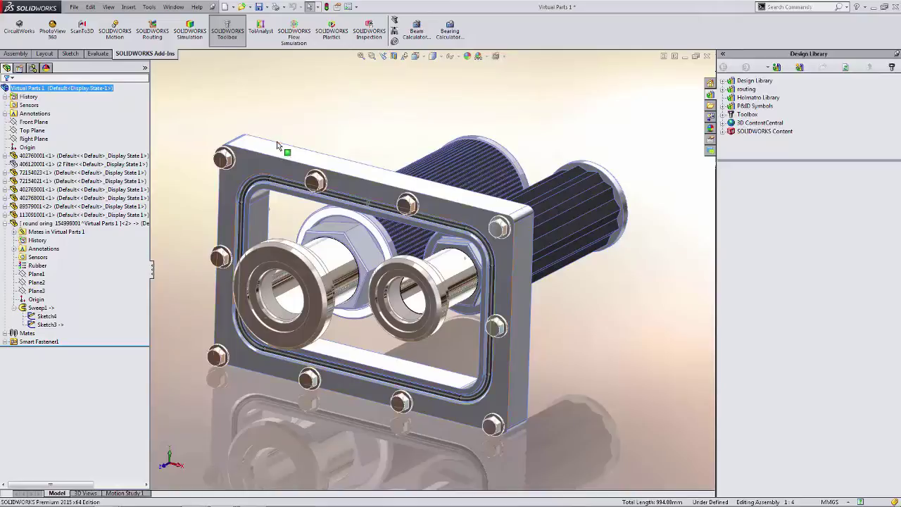
middle_drag(300, 133, 295, 136)
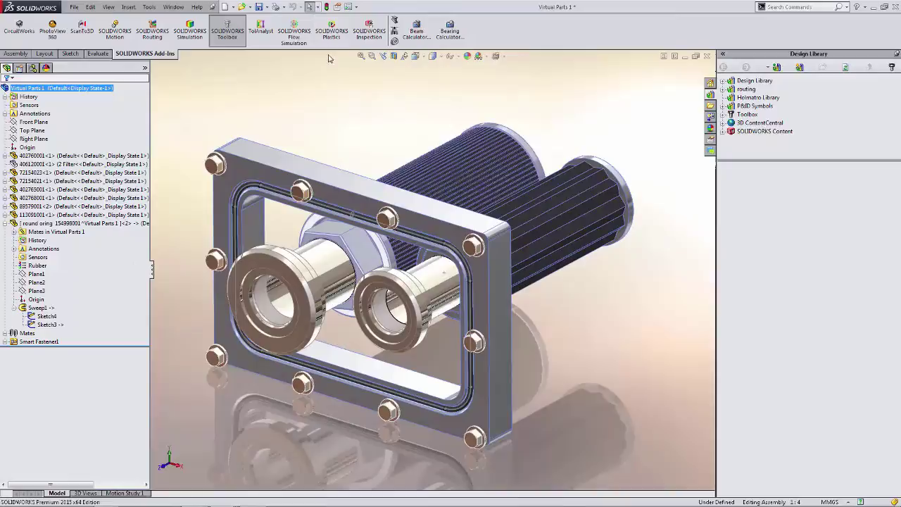
key(s)
- Insert a new virtual part placed on the flange's top face
click(358, 76)
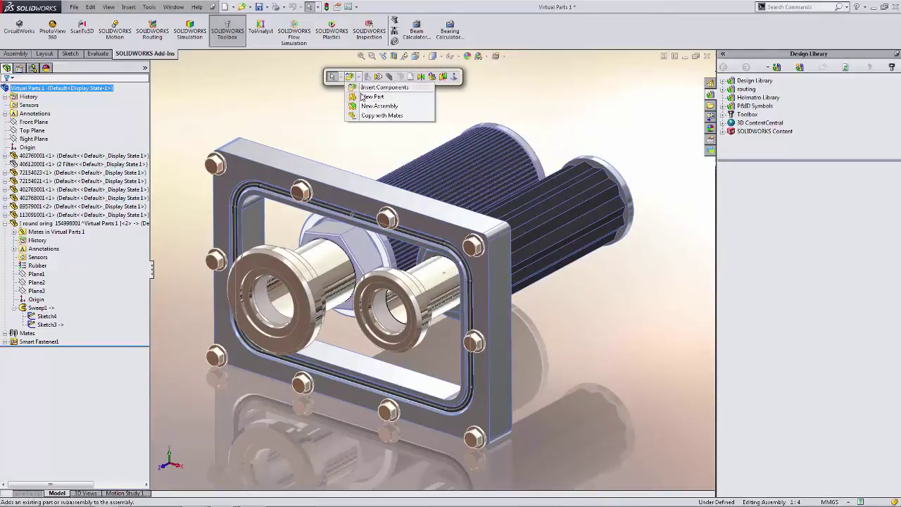
click(364, 100)
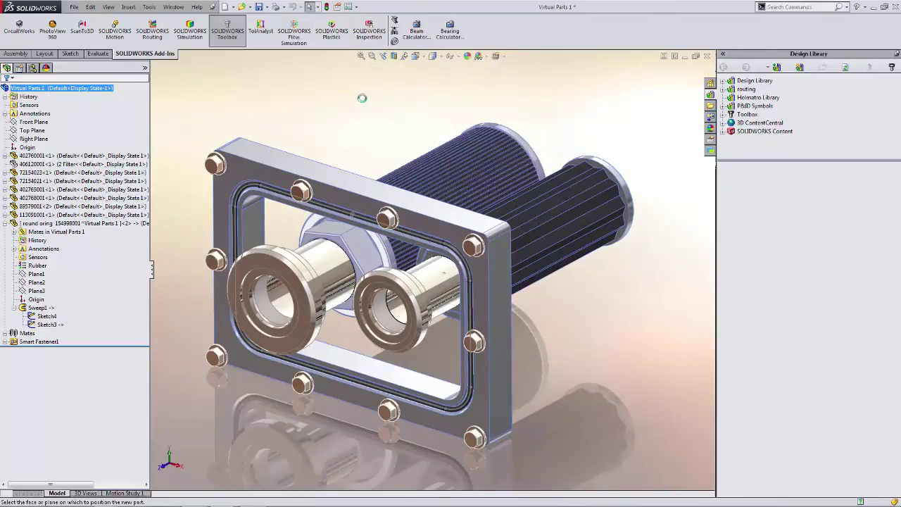
click(276, 159)
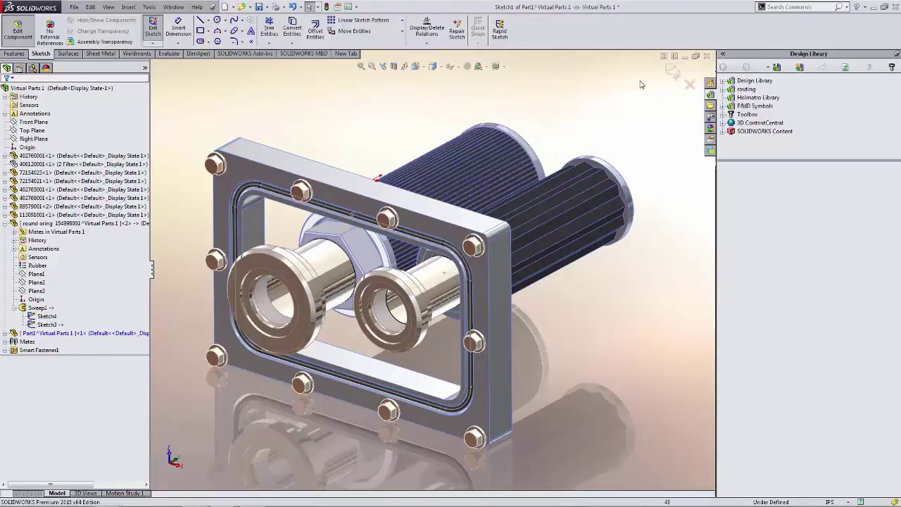
- Convert the top face's edges and extrude them upward into a rectangular bar
click(296, 167)
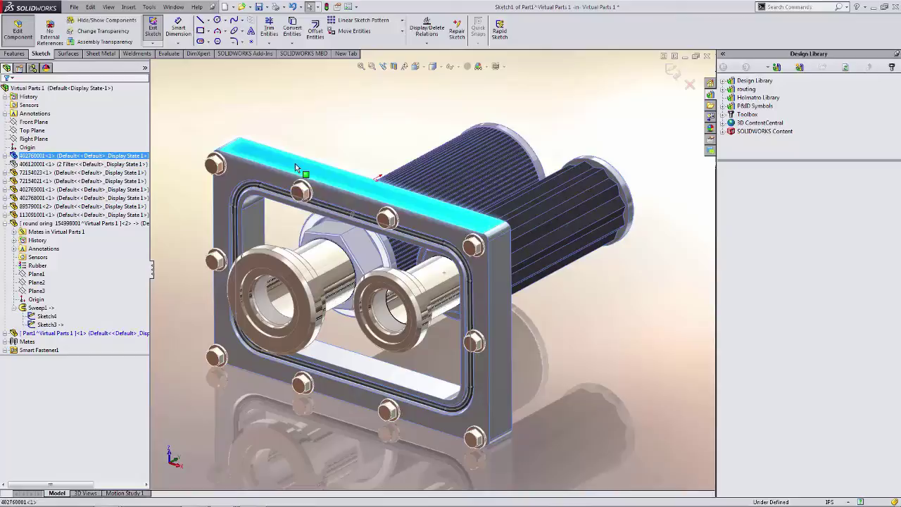
key(s)
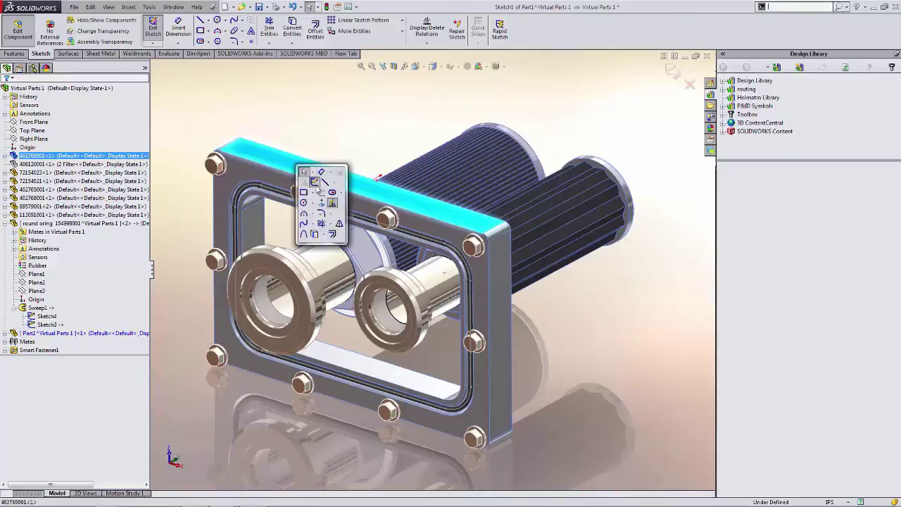
click(321, 234)
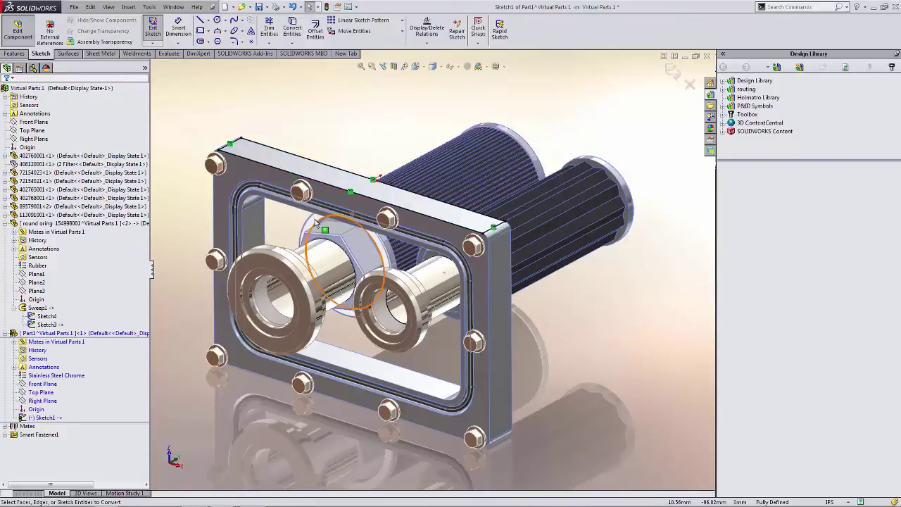
key(s)
click(322, 233)
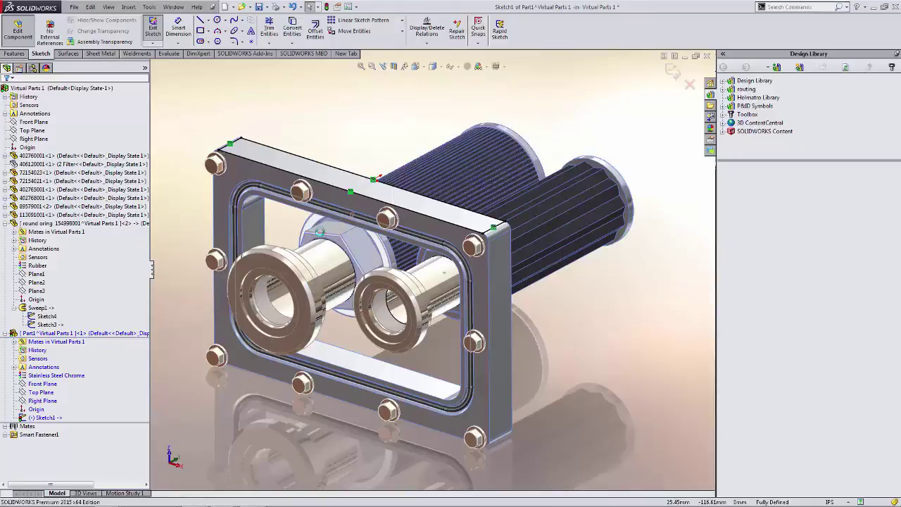
drag(368, 174, 367, 151)
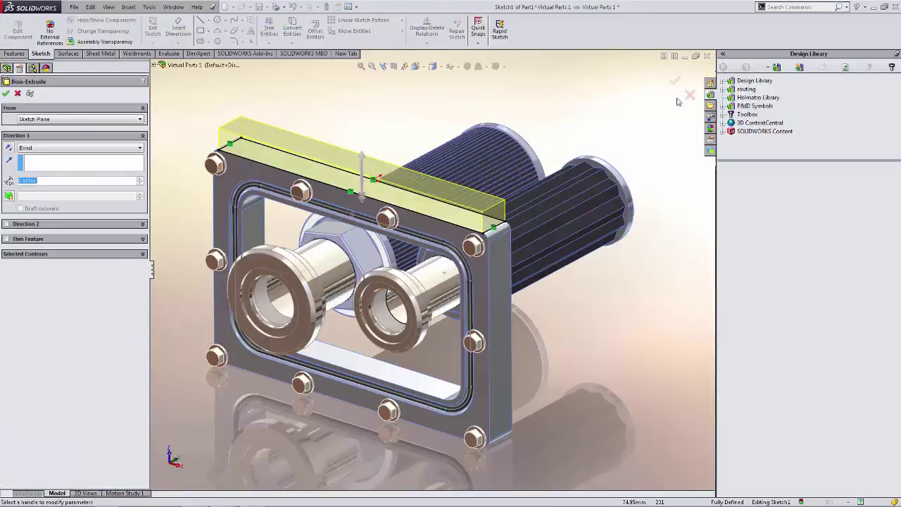
key(Return)
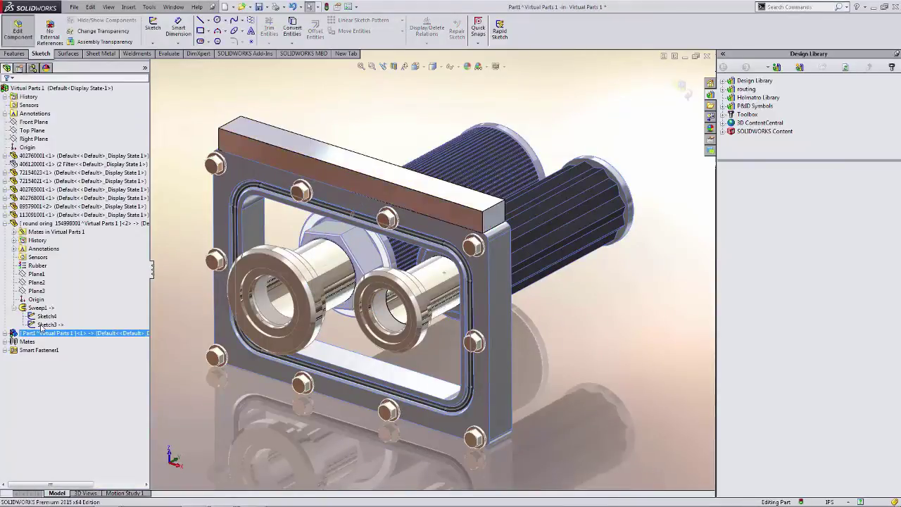
- Exit the bar part edit and orbit the assembly to a more frontal view
click(678, 88)
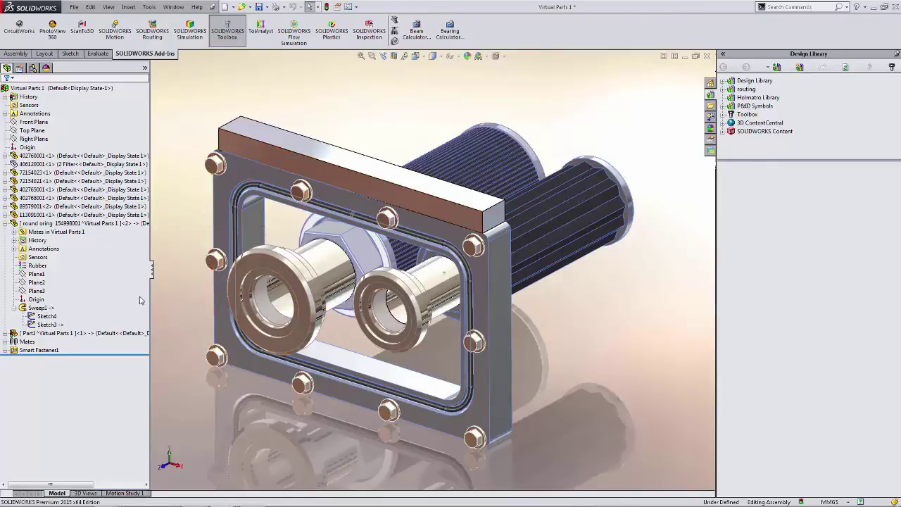
middle_drag(362, 121, 355, 134)
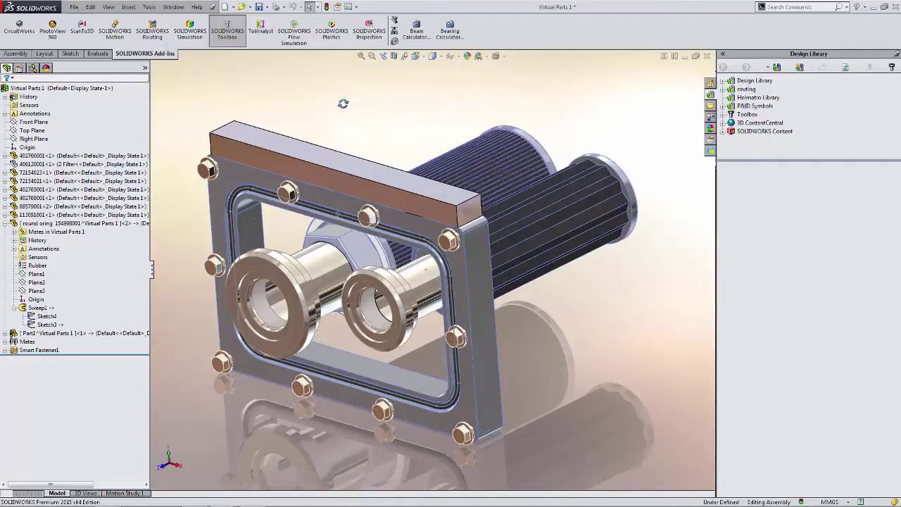
middle_drag(343, 105, 351, 93)
click(356, 6)
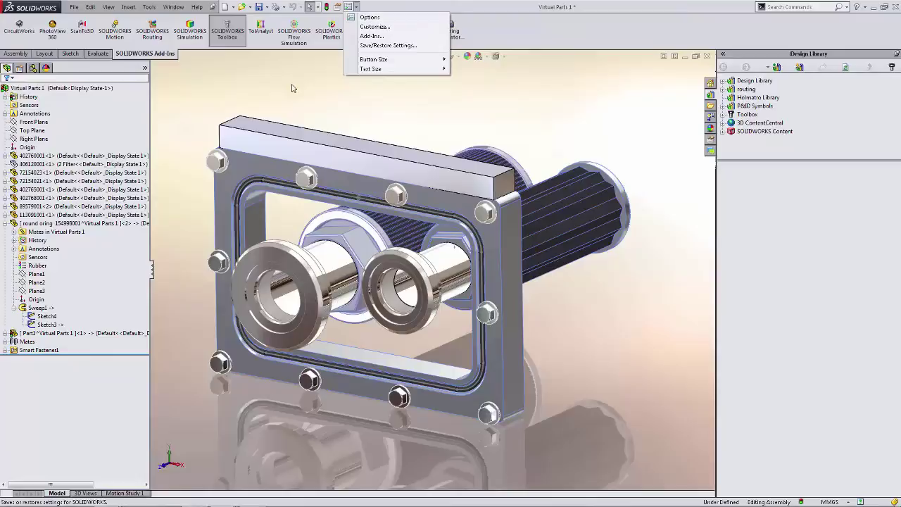
- In System Options > Assemblies, enable 'Save new components to external files' and confirm
click(372, 17)
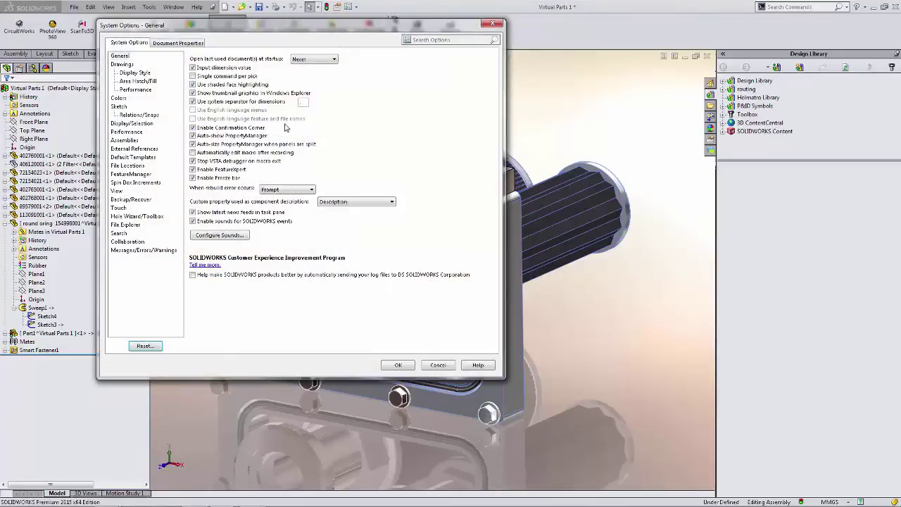
click(126, 141)
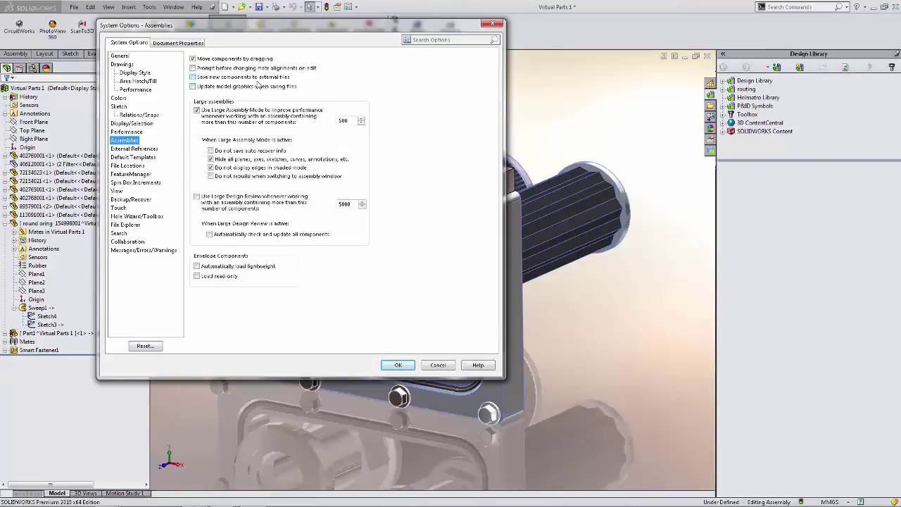
click(193, 77)
click(403, 364)
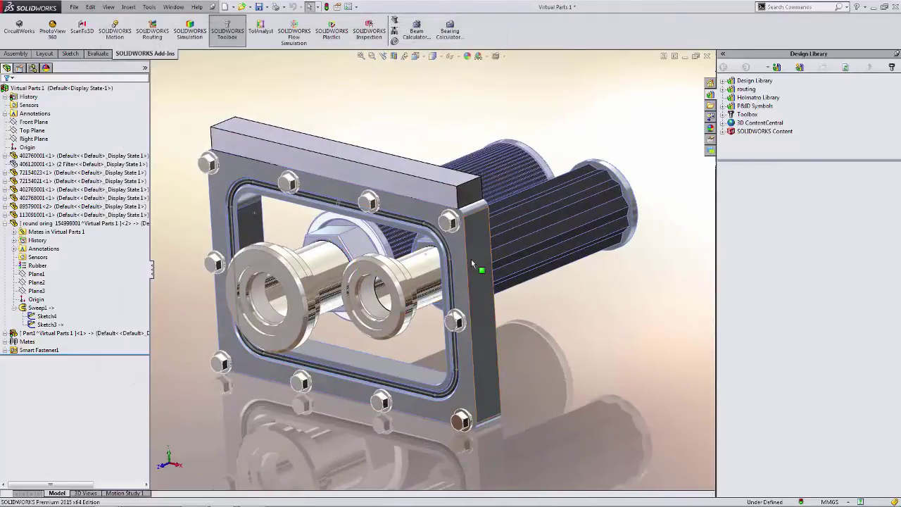
- Insert a new part from the plate's side face, saving it as 'new parts' in Components
click(496, 296)
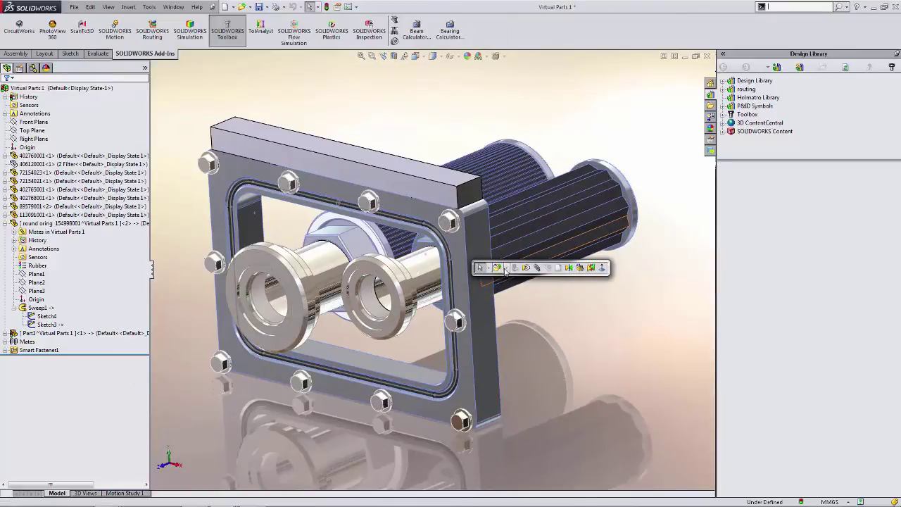
click(504, 267)
click(514, 291)
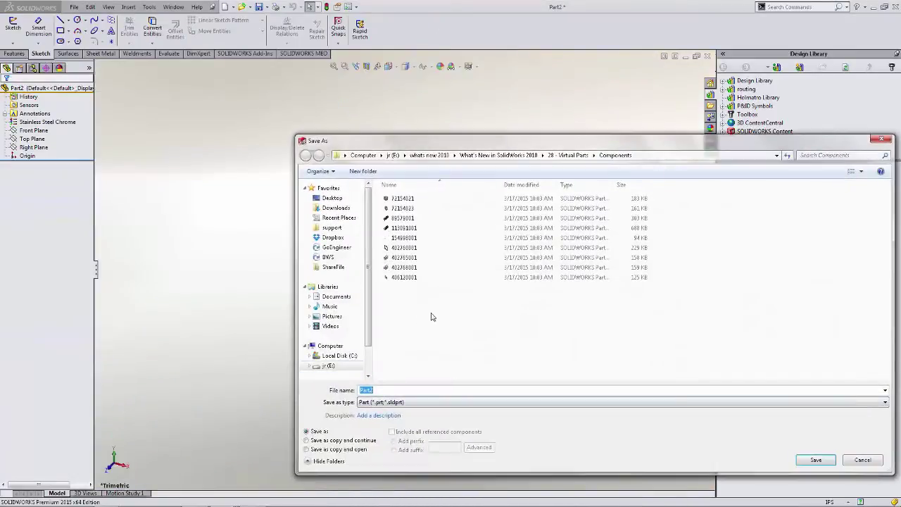
drag(516, 141, 395, 99)
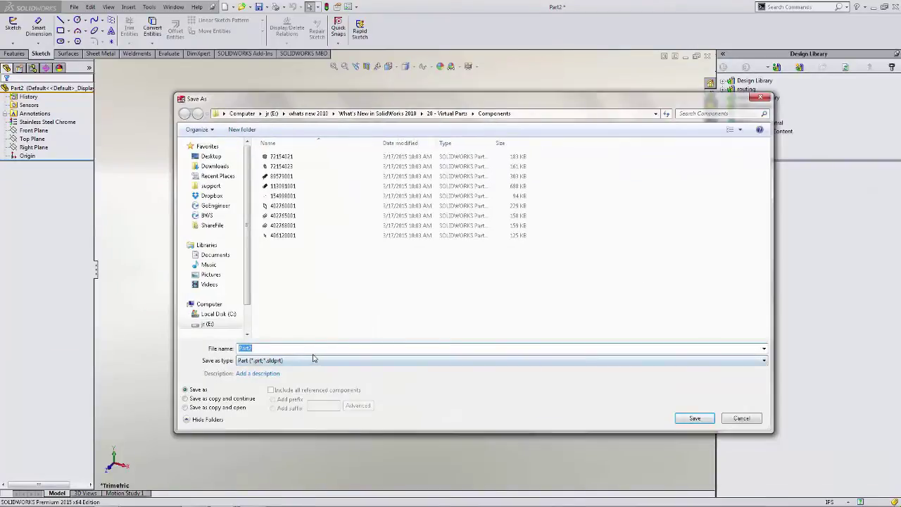
text(new p)
click(700, 419)
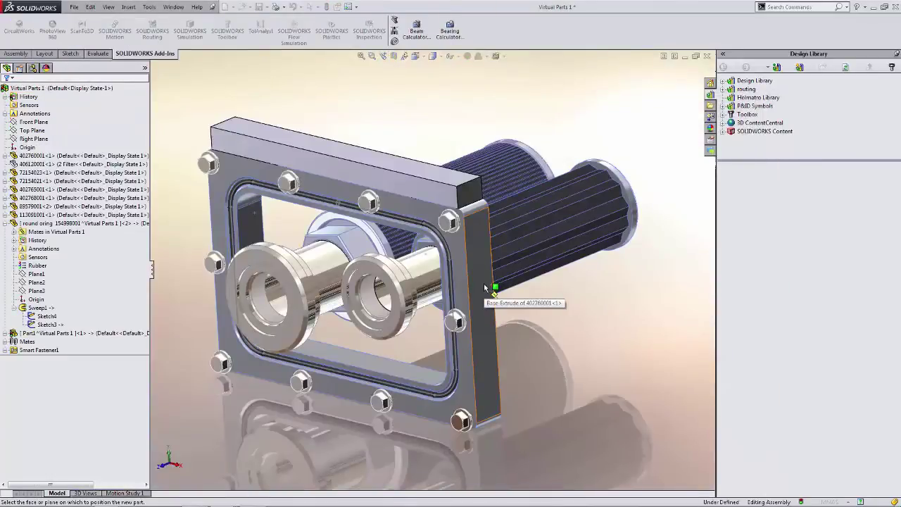
- Place the new part on the flange's side face and start converting that face's edges
click(484, 284)
key(s)
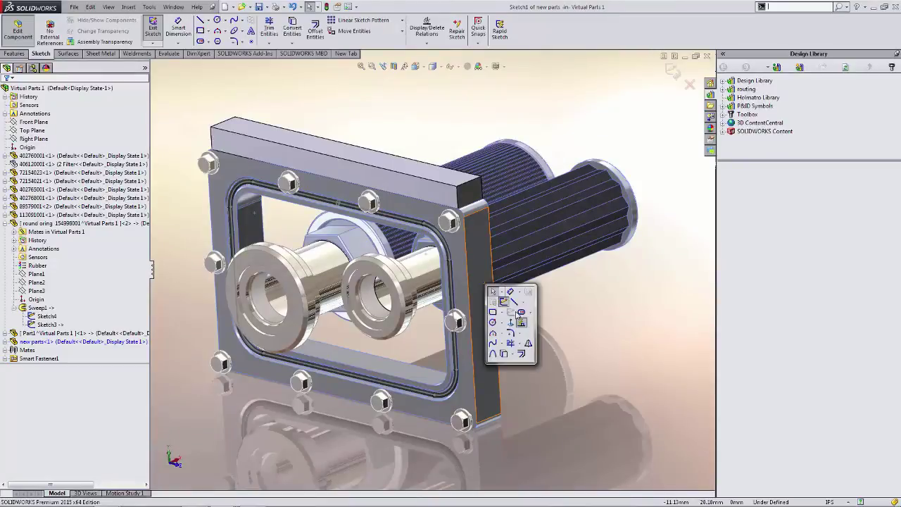
click(505, 354)
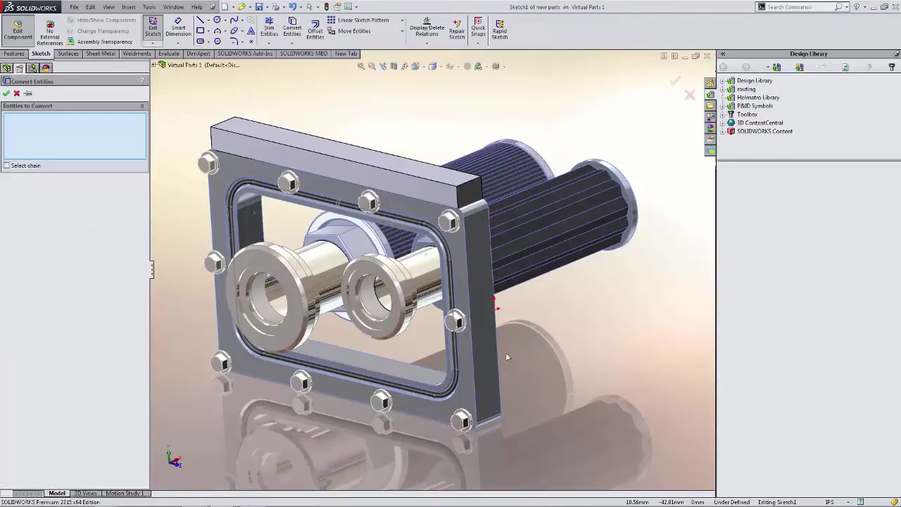
click(485, 320)
key(s)
click(509, 389)
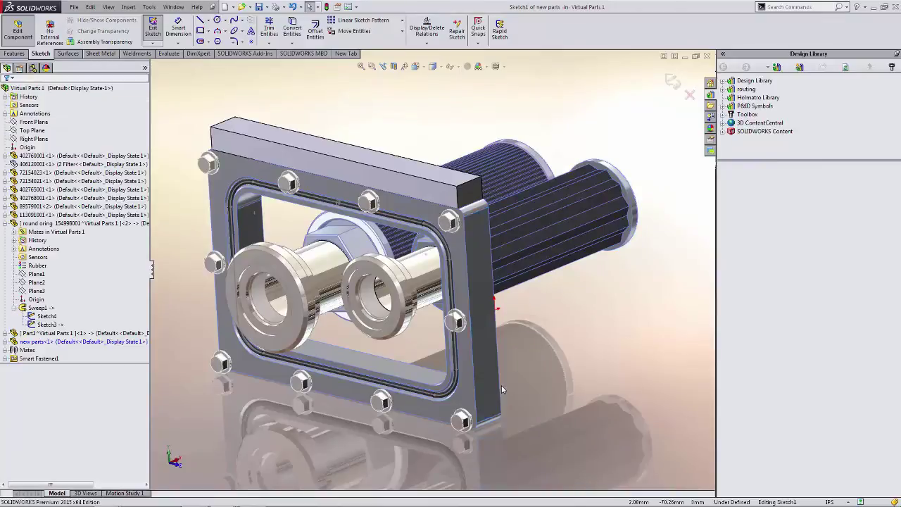
- Convert the right side face's edges and extrude the outline into a block
middle_drag(479, 291, 481, 280)
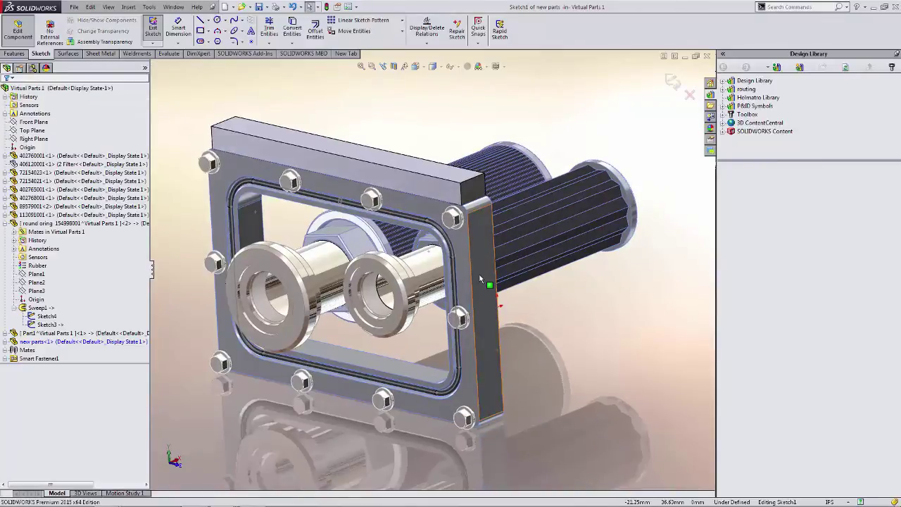
click(480, 279)
key(s)
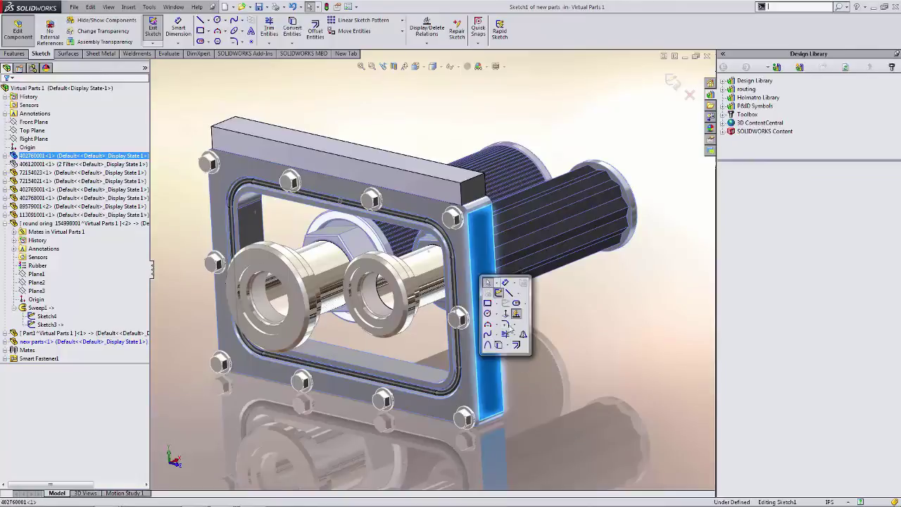
click(502, 351)
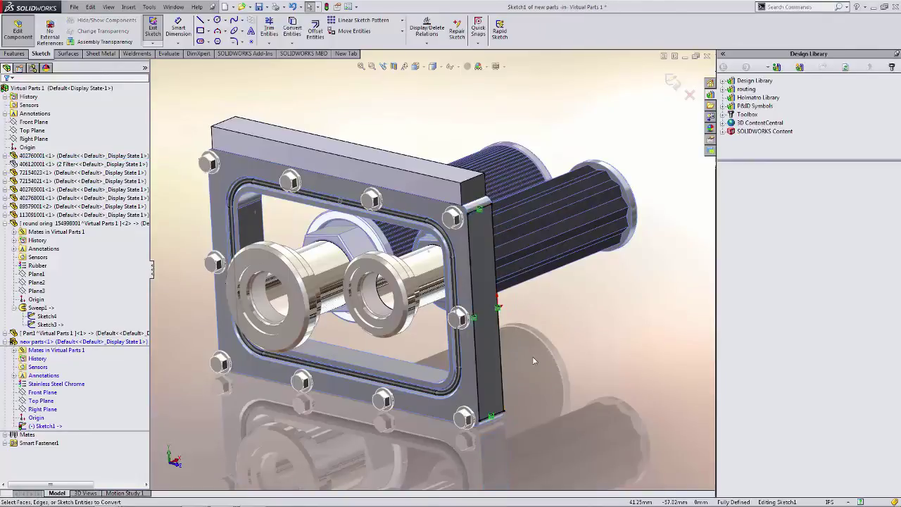
right_click(530, 353)
click(542, 374)
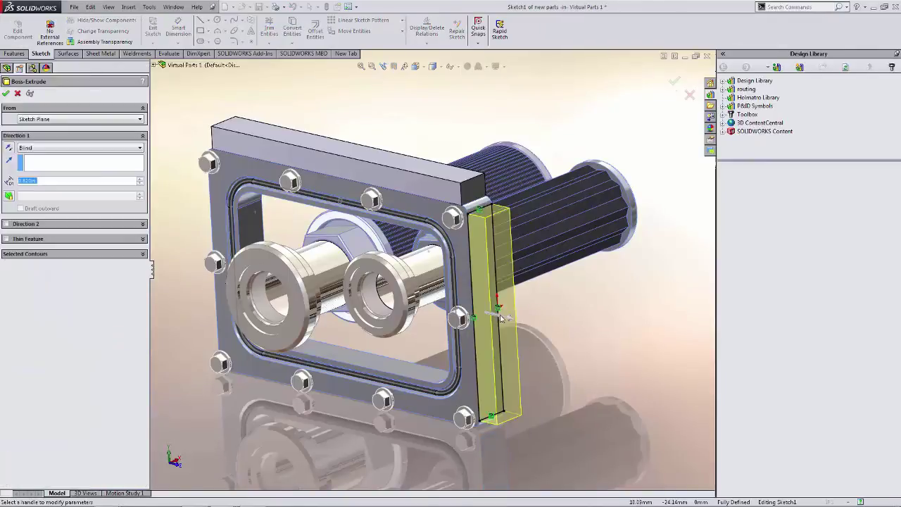
key(Return)
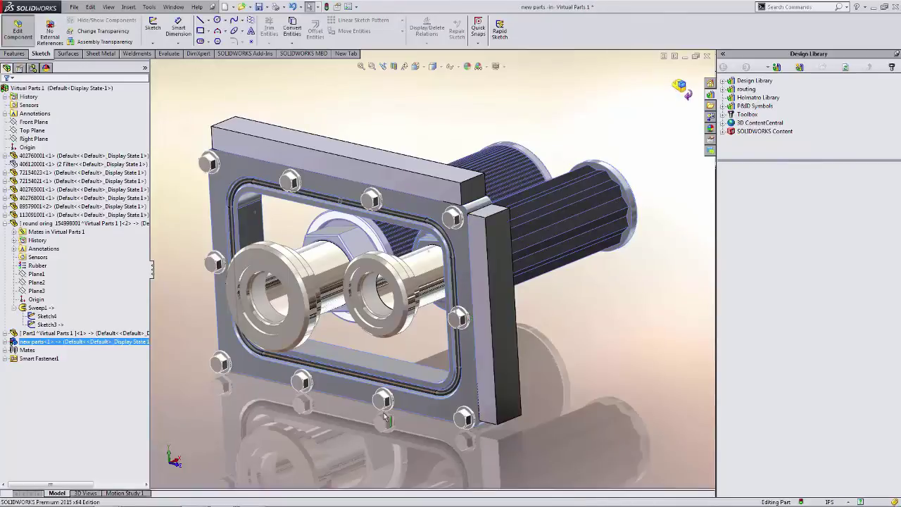
- Exit the new part edit and browse System Options' Performance and Assemblies pages
click(255, 447)
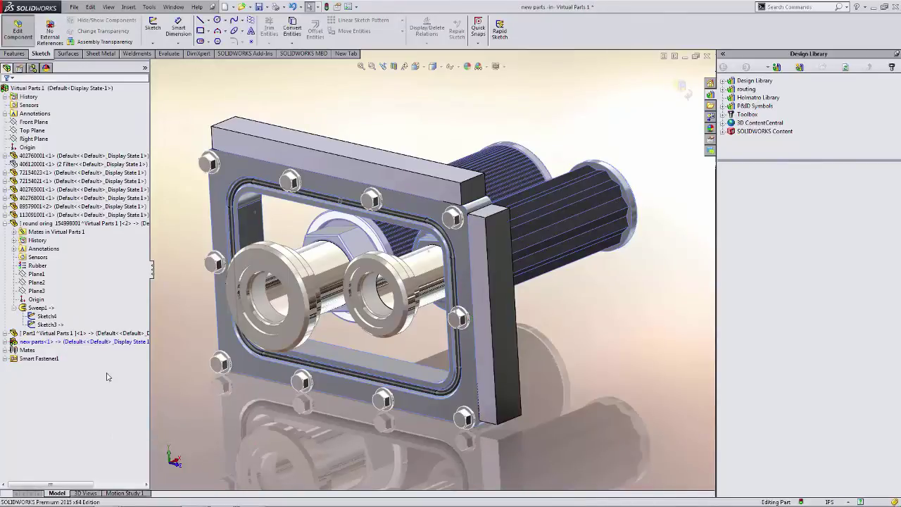
click(680, 86)
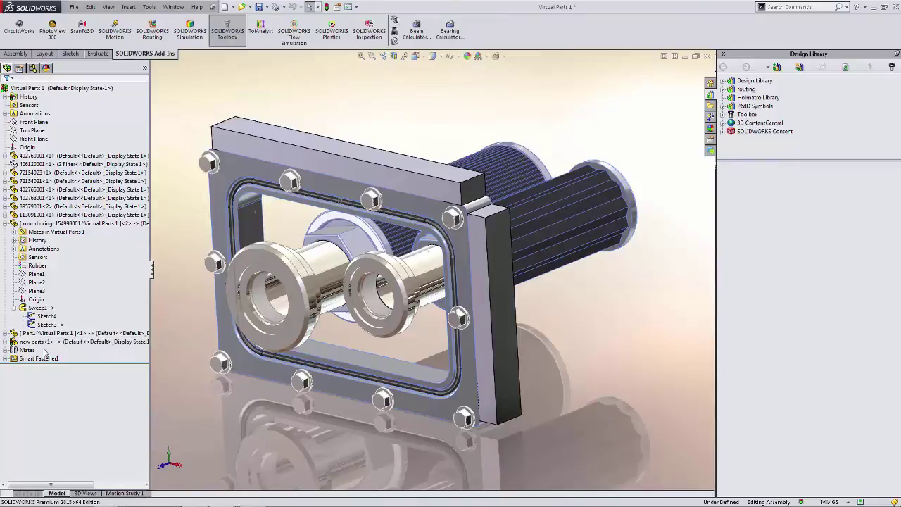
click(359, 6)
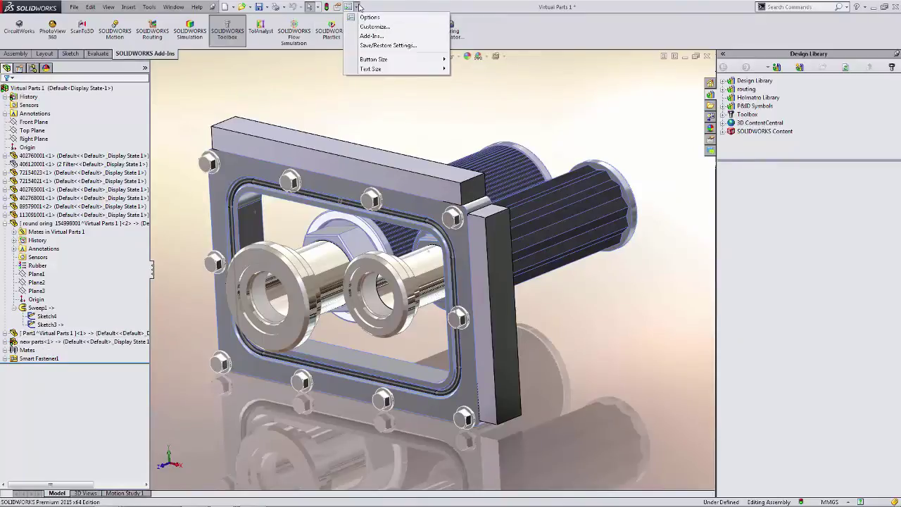
click(365, 18)
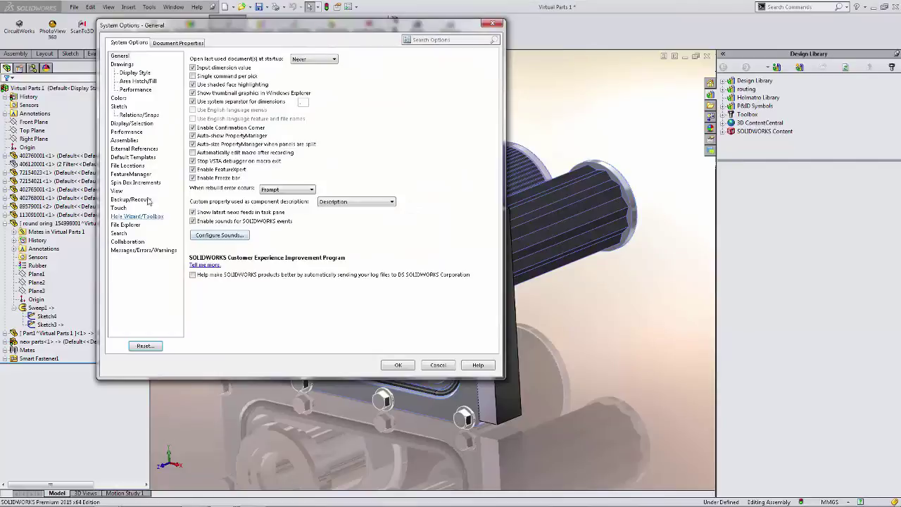
click(124, 131)
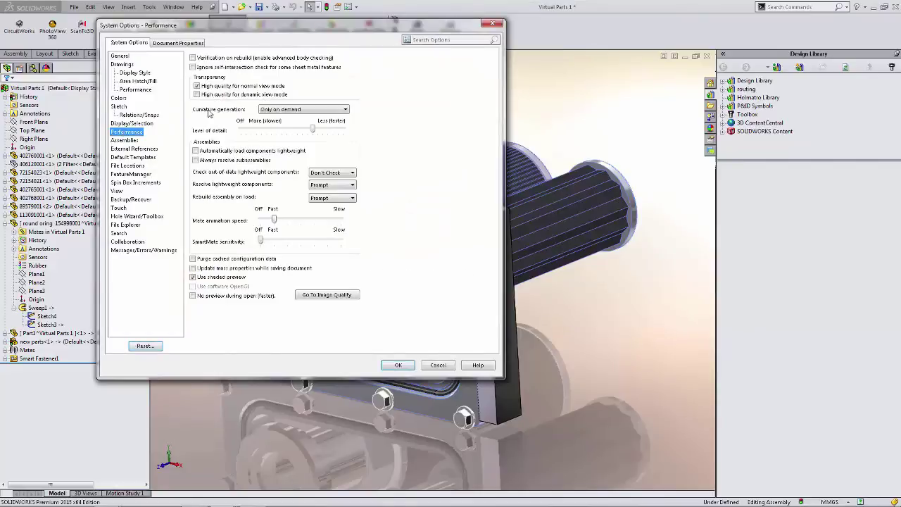
click(125, 140)
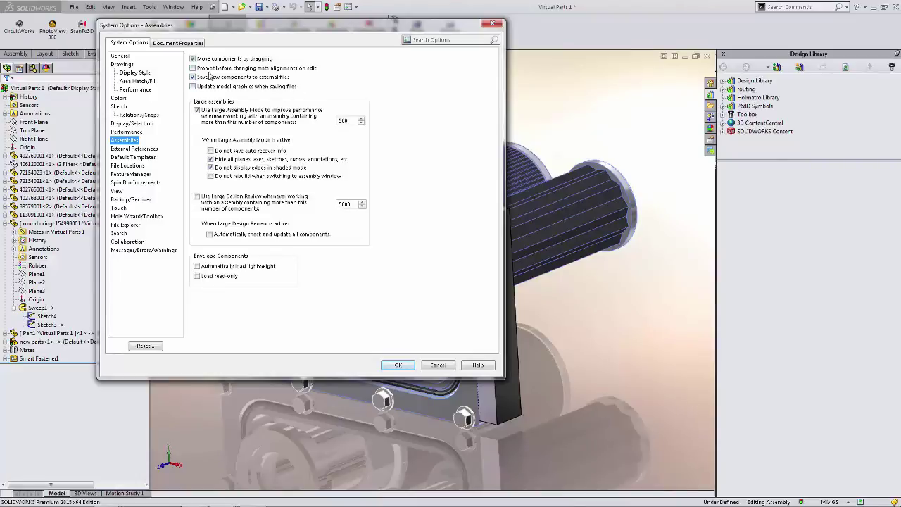
click(438, 365)
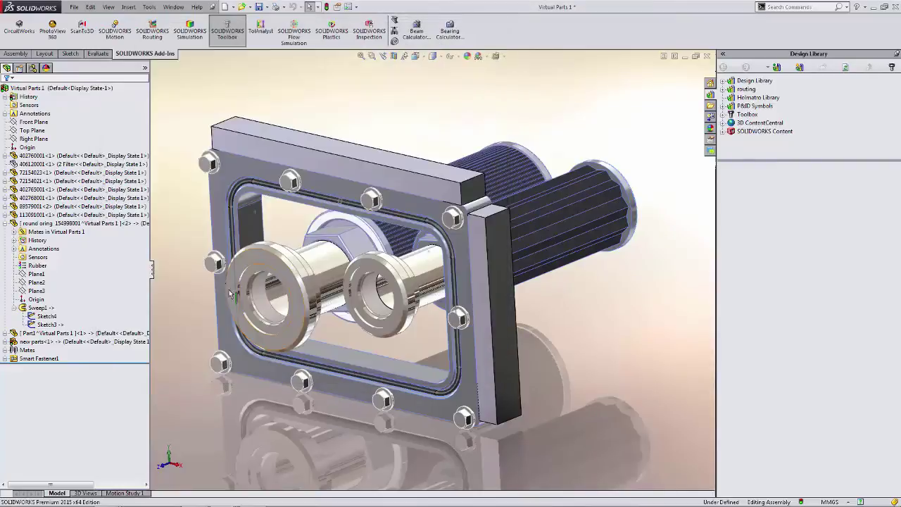
mouse_move(39, 336)
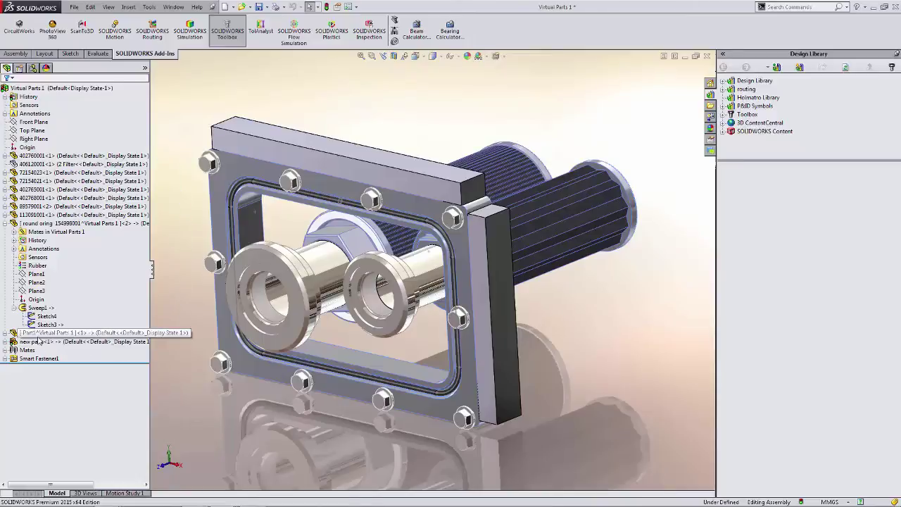
click(74, 7)
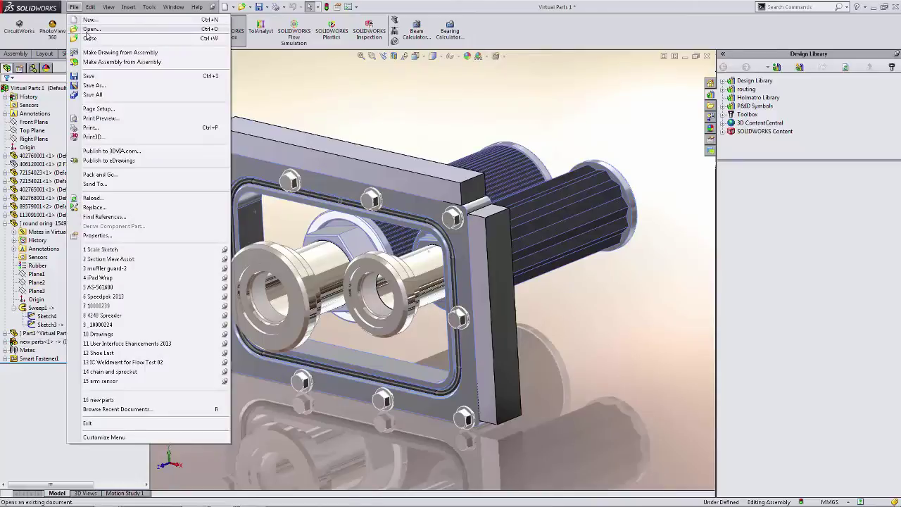
click(296, 173)
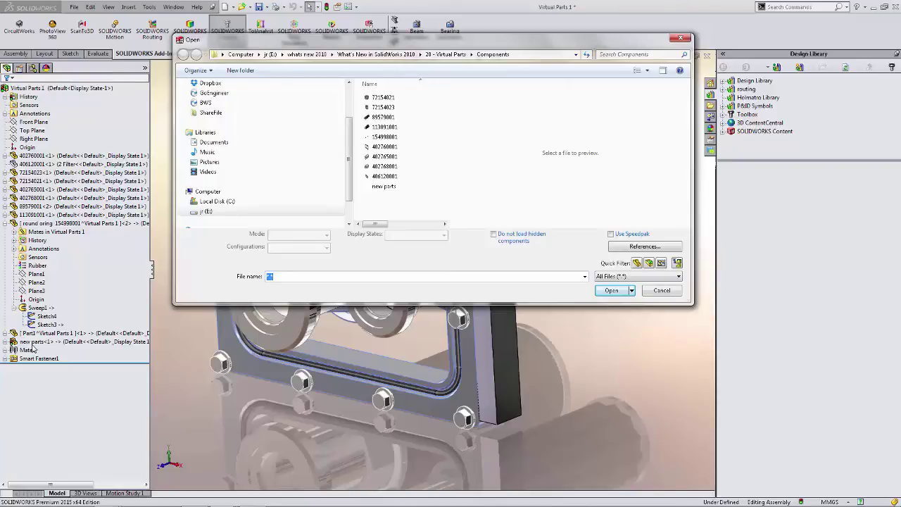
click(660, 291)
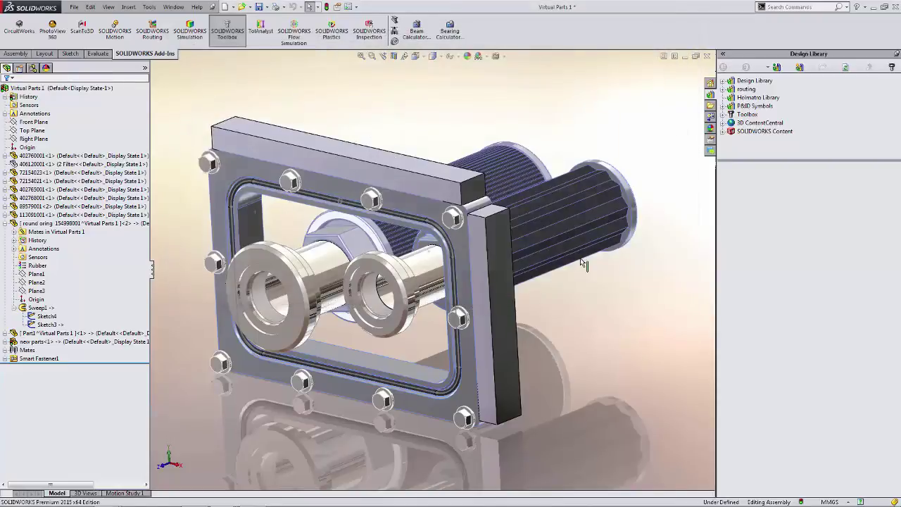